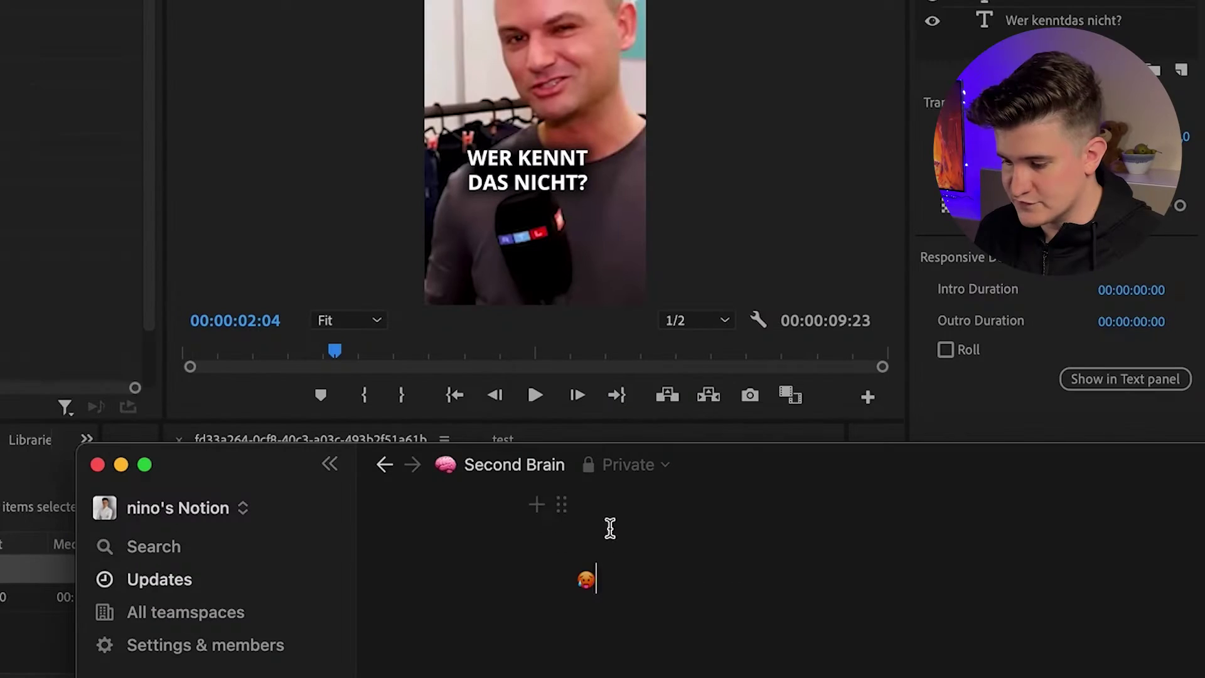
Select the emoji on the Notion page and delete it, leaving the page blank
{"action": "double_click", "coordinate": [590, 579]}
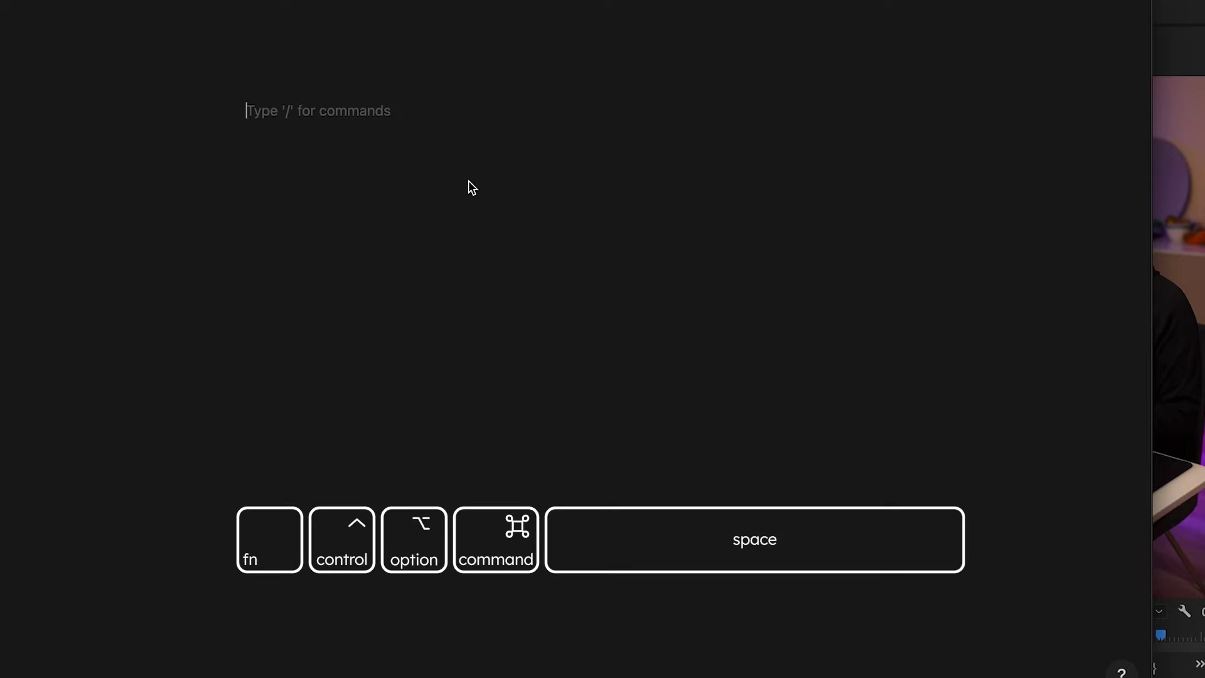
Insert the red heart emoji into the page from the Character Viewer's 'heart' search
{"action": "key", "text": "ctrl+super+space"}
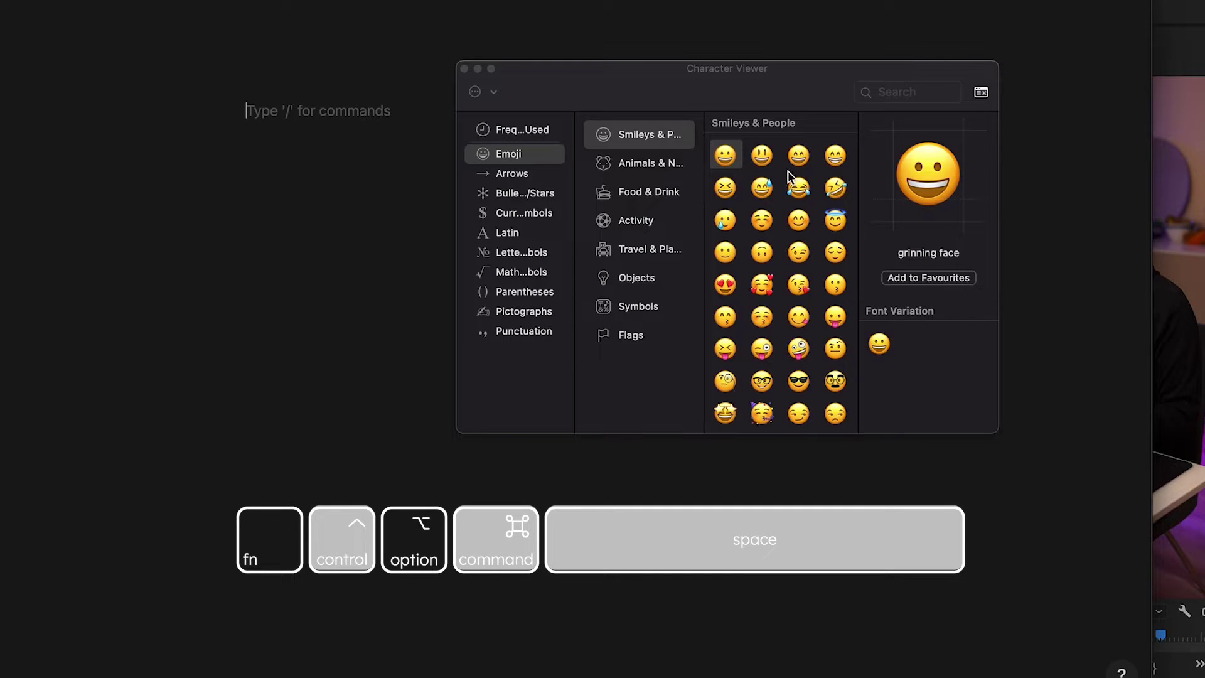
{"action": "left_click", "coordinate": [904, 93]}
{"action": "type", "text": "heart"}
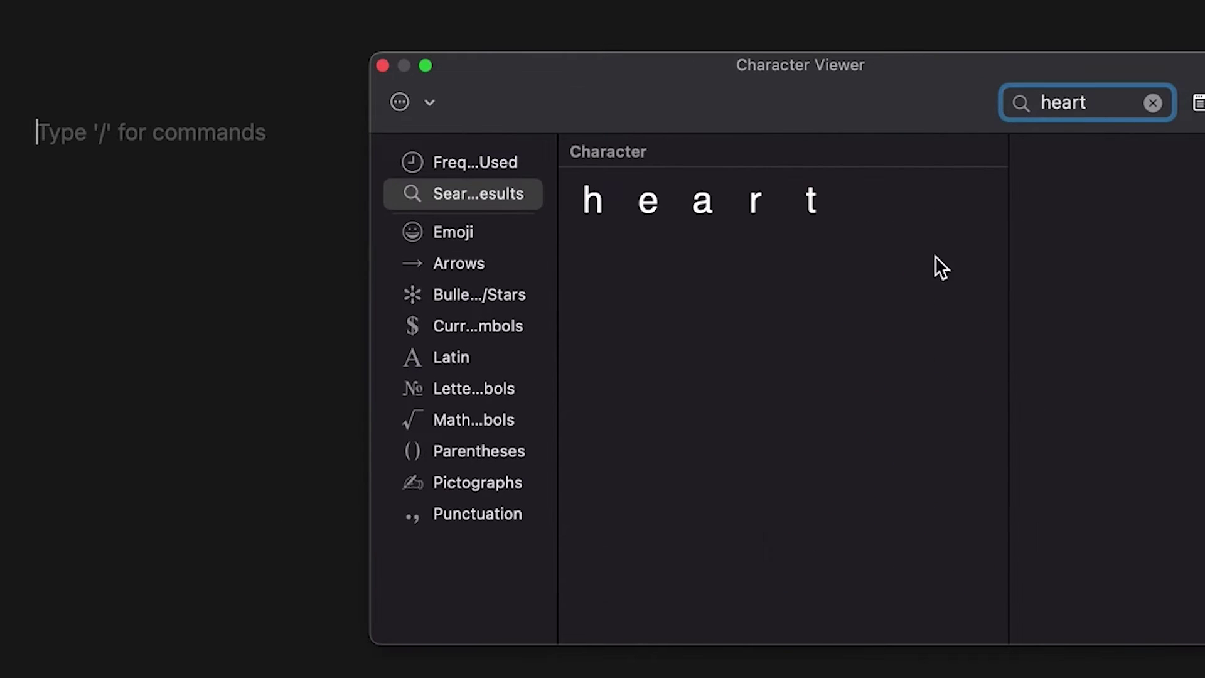
{"action": "double_click", "coordinate": [592, 311]}
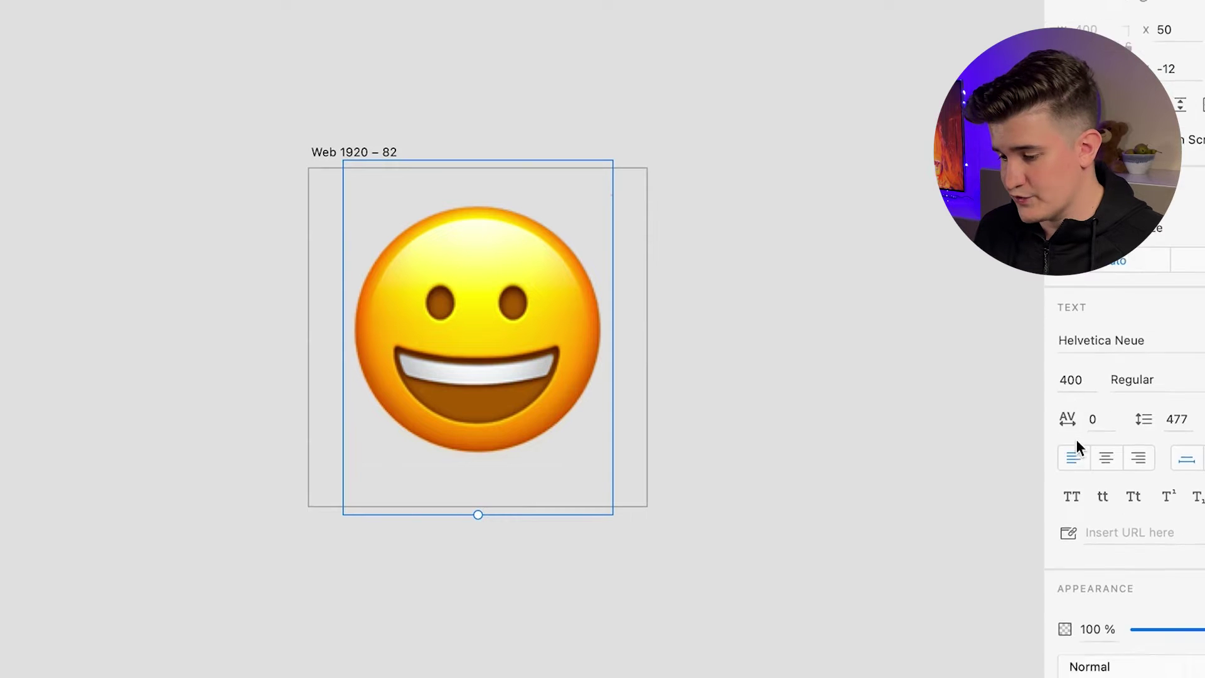
Add a drop shadow to the grinning emoji in Adobe XD and export its artboard as emoji_smile
{"action": "scroll", "coordinate": [1076, 439], "scroll_direction": "down", "scroll_amount": 5}
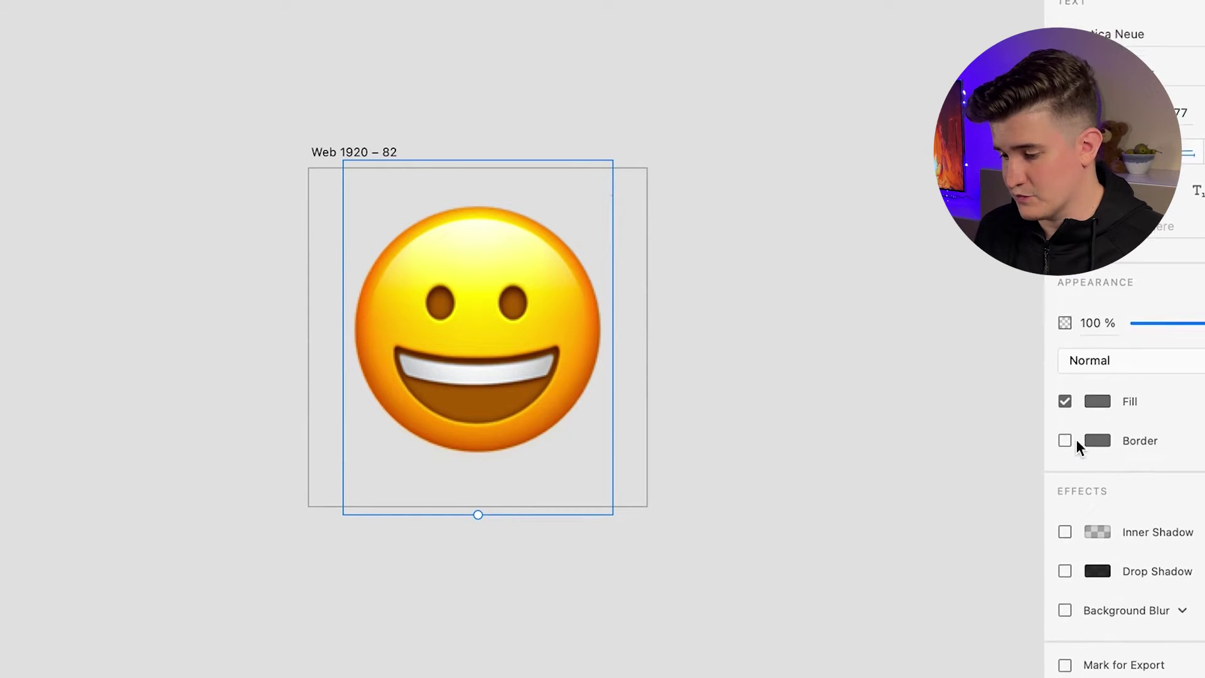
{"action": "left_click", "coordinate": [1065, 576]}
{"action": "left_click", "coordinate": [355, 152]}
{"action": "key", "text": "super+e"}
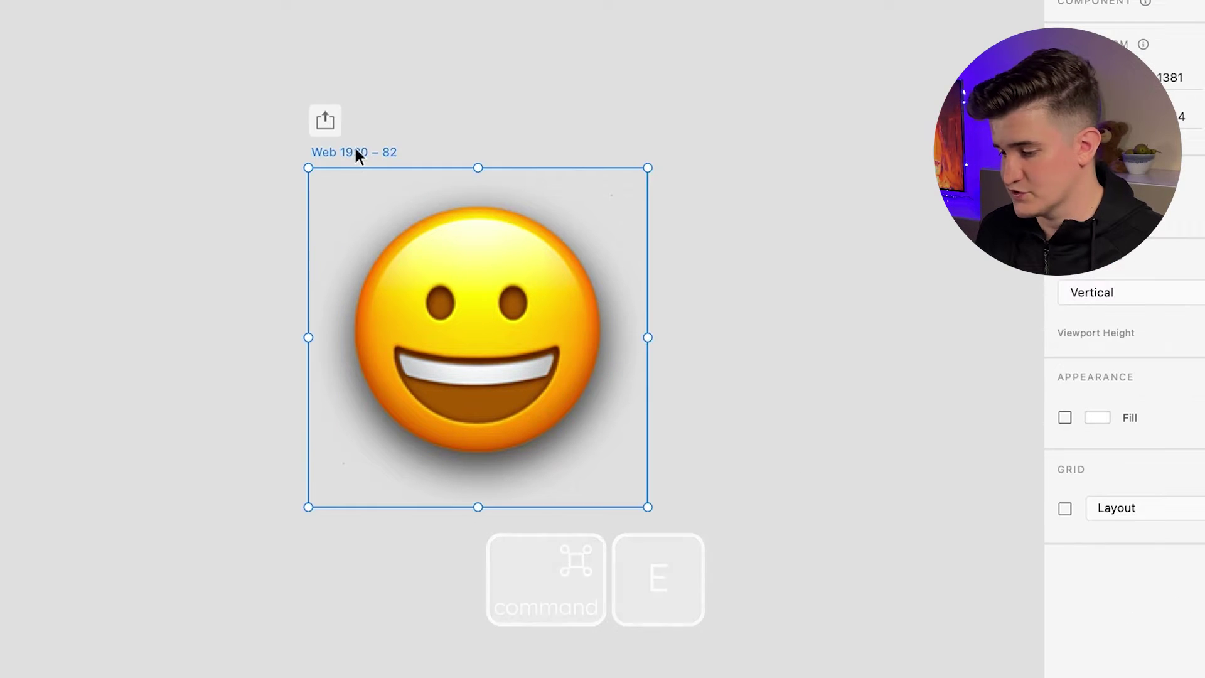
{"action": "type", "text": "emoji_smile"}
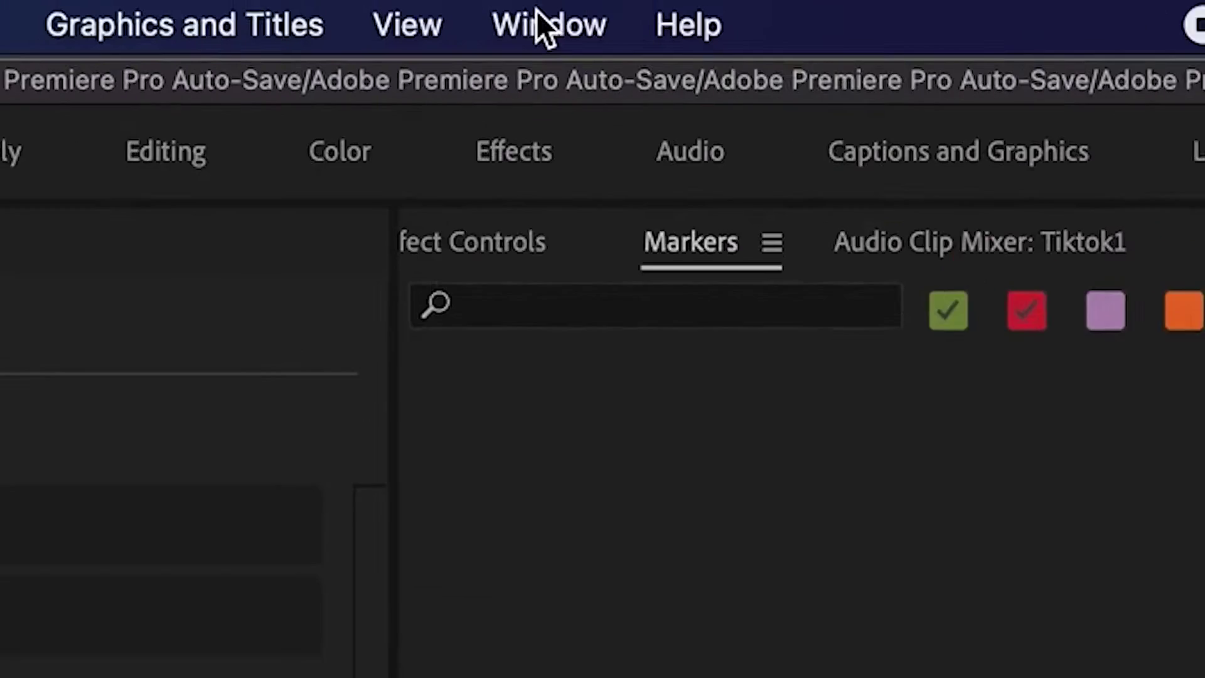
Create a new library named EMOJI in the Libraries panel and drag the emoji PNGs into it from Finder
{"action": "left_click", "coordinate": [549, 0]}
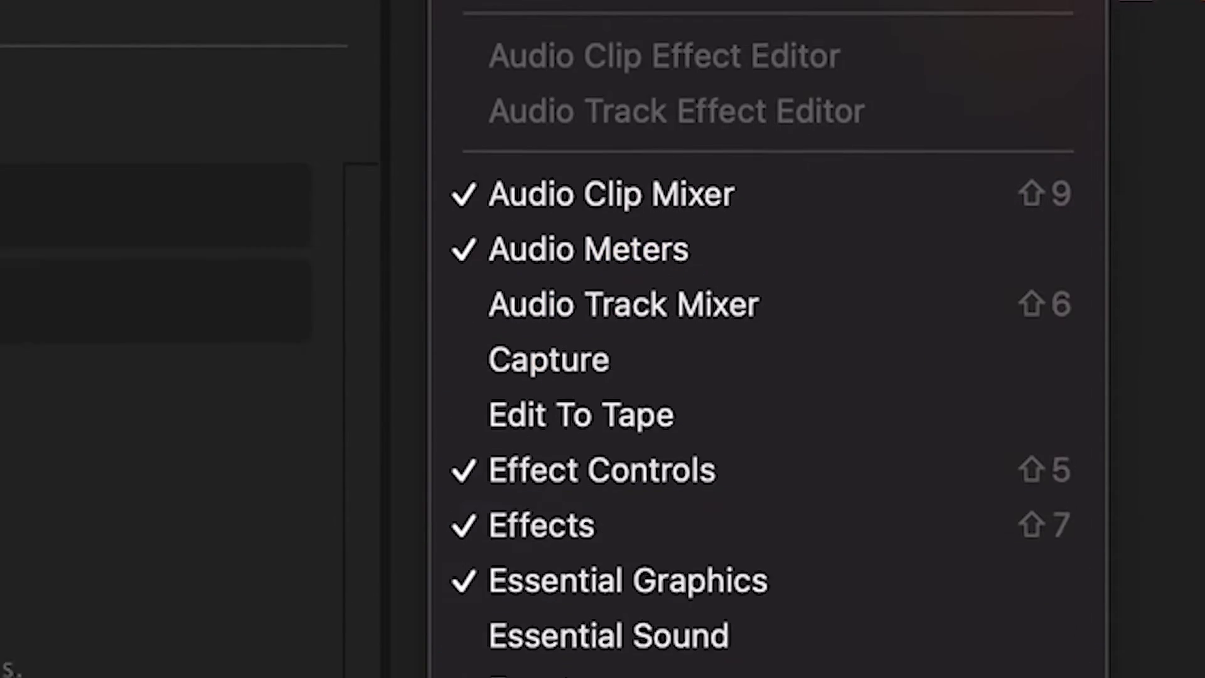
{"action": "left_click", "coordinate": [512, 360]}
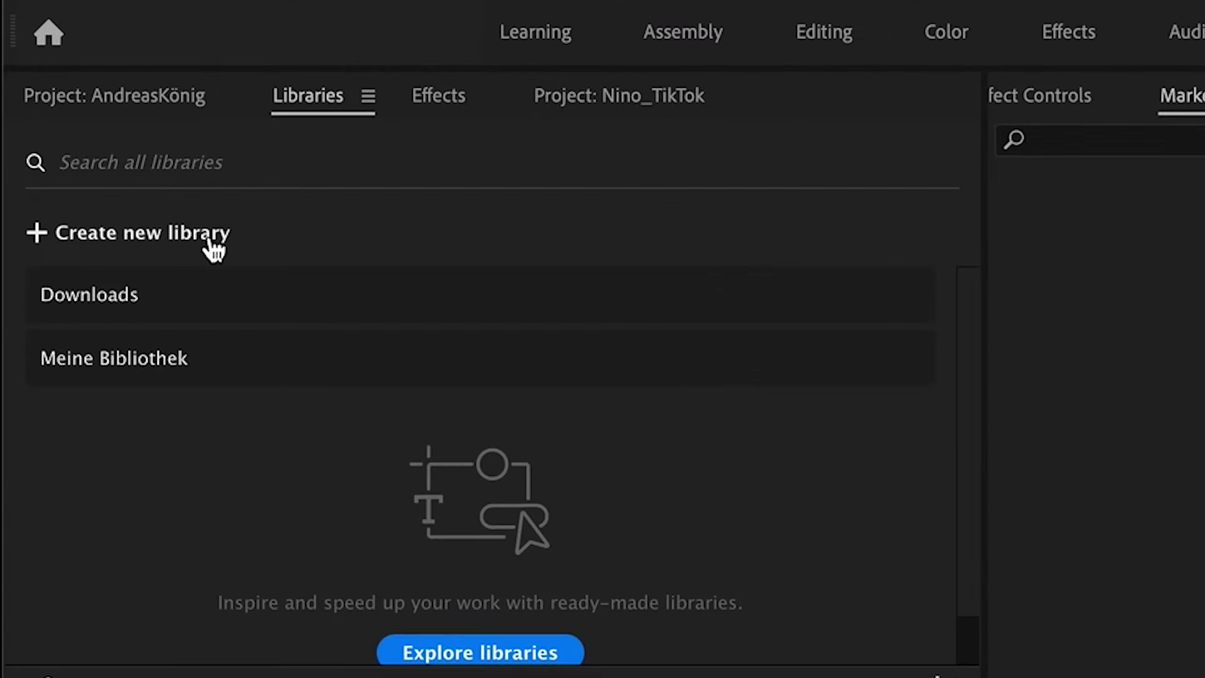
{"action": "left_click", "coordinate": [202, 246]}
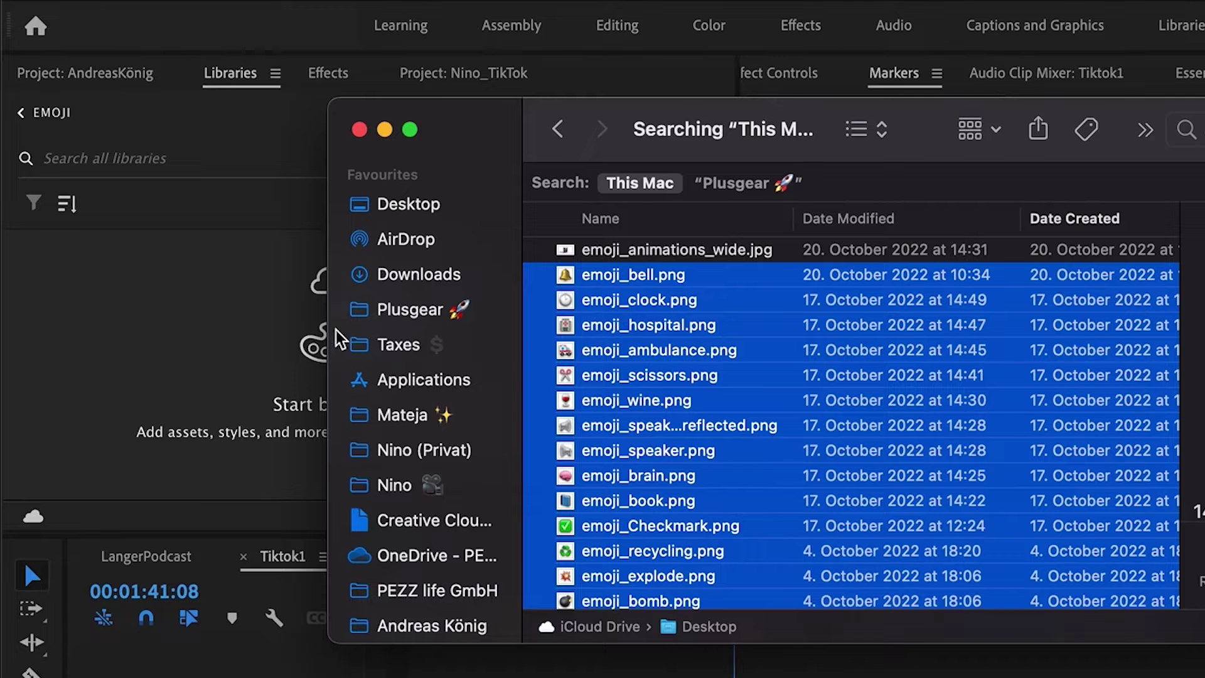
{"action": "left_click_drag", "start_coordinate": [614, 320], "coordinate": [204, 331]}
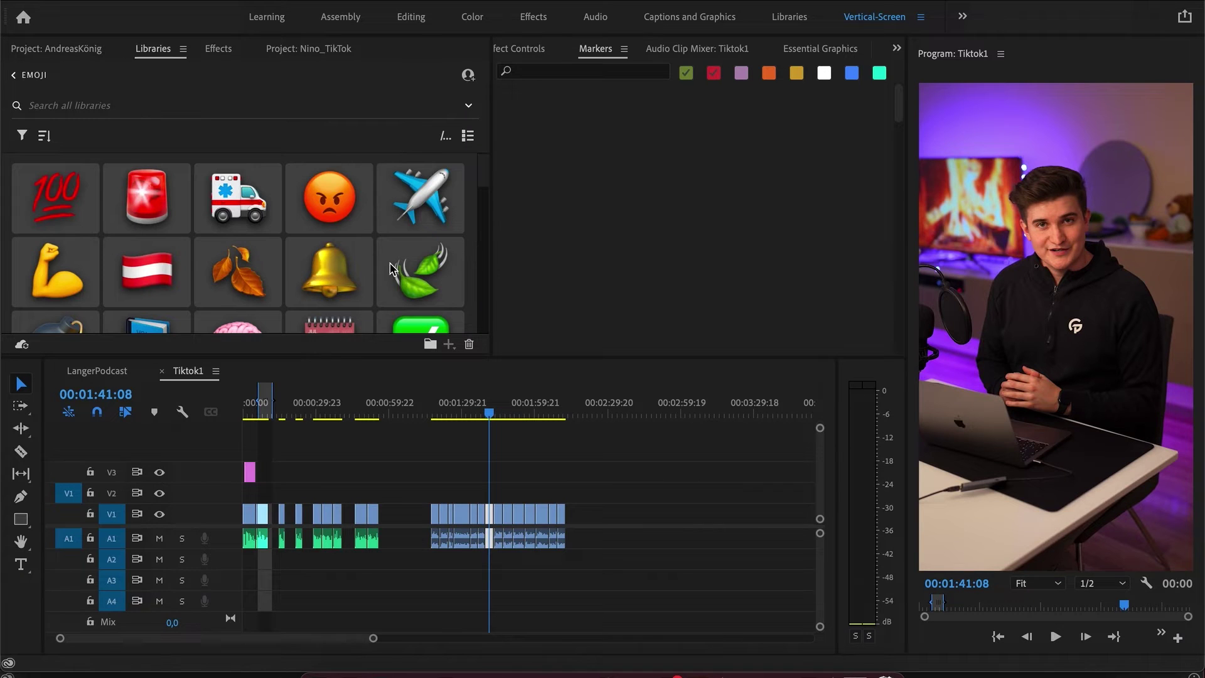
Drop the emoji_writing graphic onto V2 at the playhead, then search the library for 'heart'
{"action": "scroll", "coordinate": [242, 245], "scroll_direction": "down", "scroll_amount": 5}
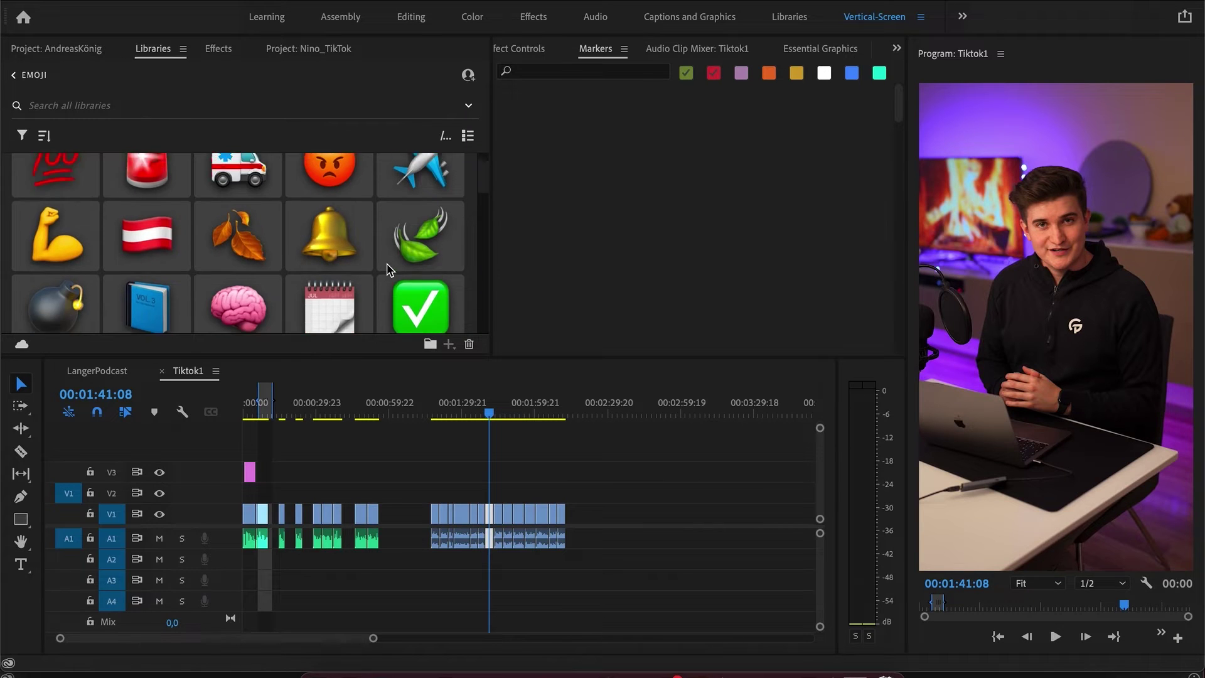
{"action": "scroll", "coordinate": [508, 354], "scroll_direction": "down", "scroll_amount": 10}
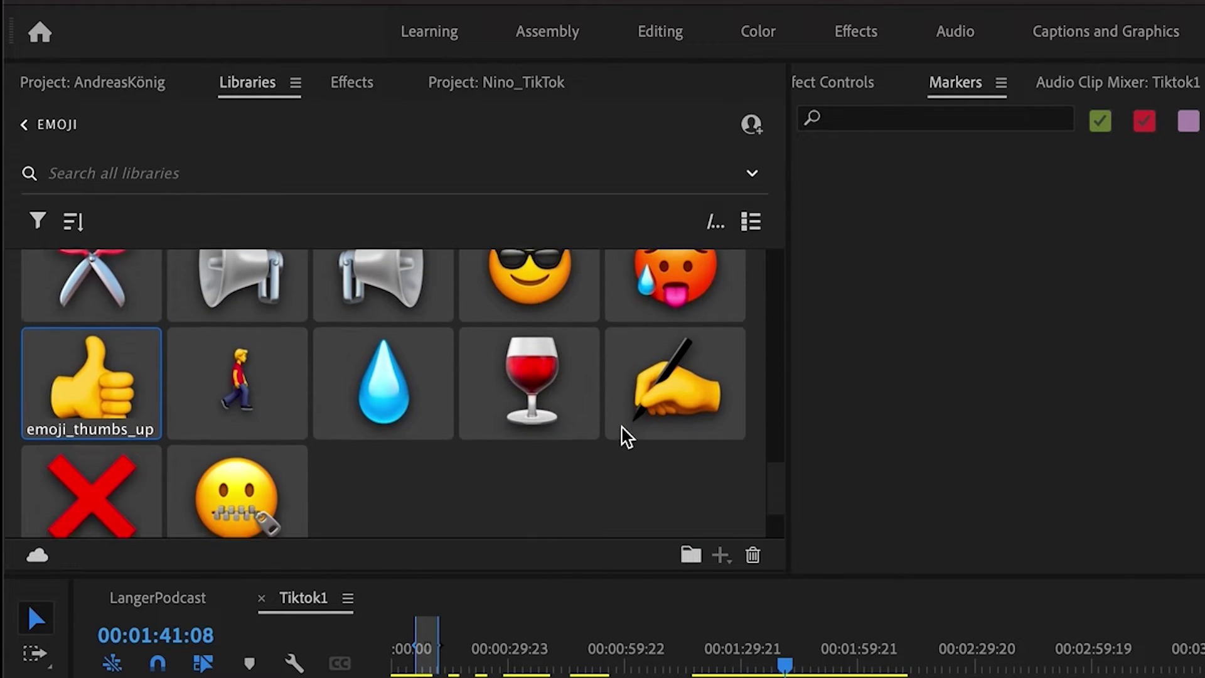
{"action": "scroll", "coordinate": [626, 438], "scroll_direction": "down", "scroll_amount": 3}
{"action": "left_click_drag", "start_coordinate": [672, 298], "coordinate": [739, 677]}
{"action": "left_click_drag", "start_coordinate": [585, 418], "coordinate": [636, 416]}
{"action": "left_click_drag", "start_coordinate": [58, 595], "coordinate": [58, 595]}
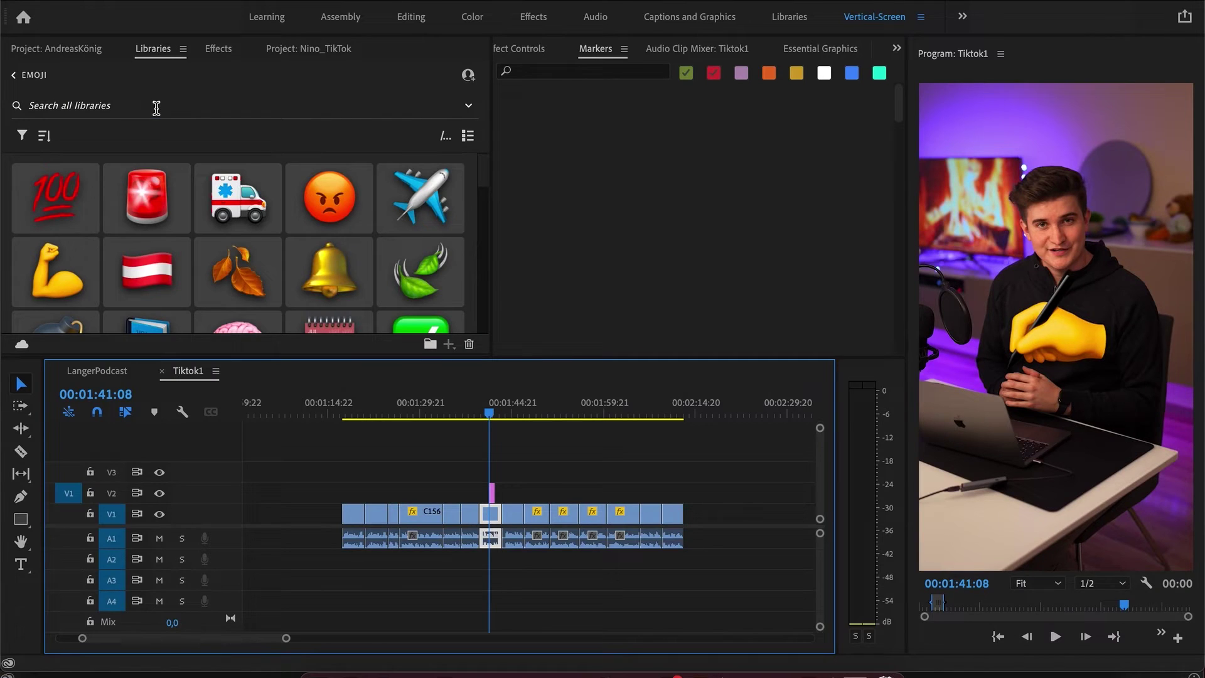
{"action": "left_click", "coordinate": [156, 108]}
{"action": "type", "text": "heart"}
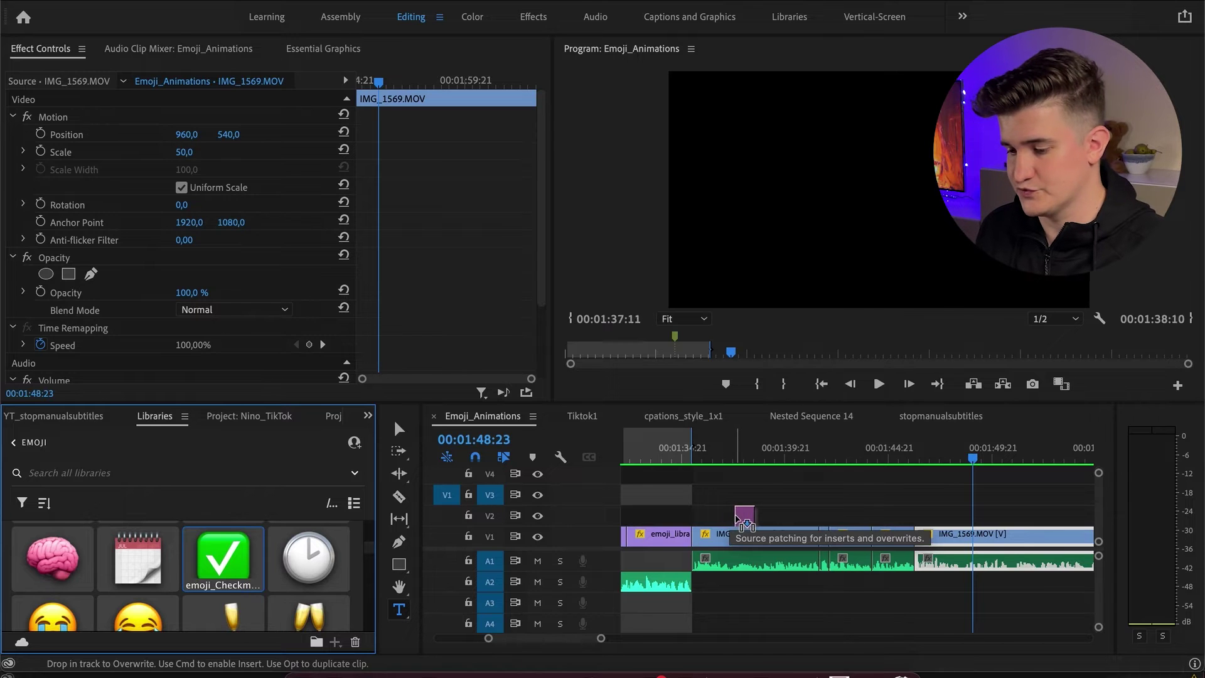
Place the checkmark emoji on V2 and key its Scale to 0 at the clip start
{"action": "left_click_drag", "start_coordinate": [737, 516], "coordinate": [737, 515]}
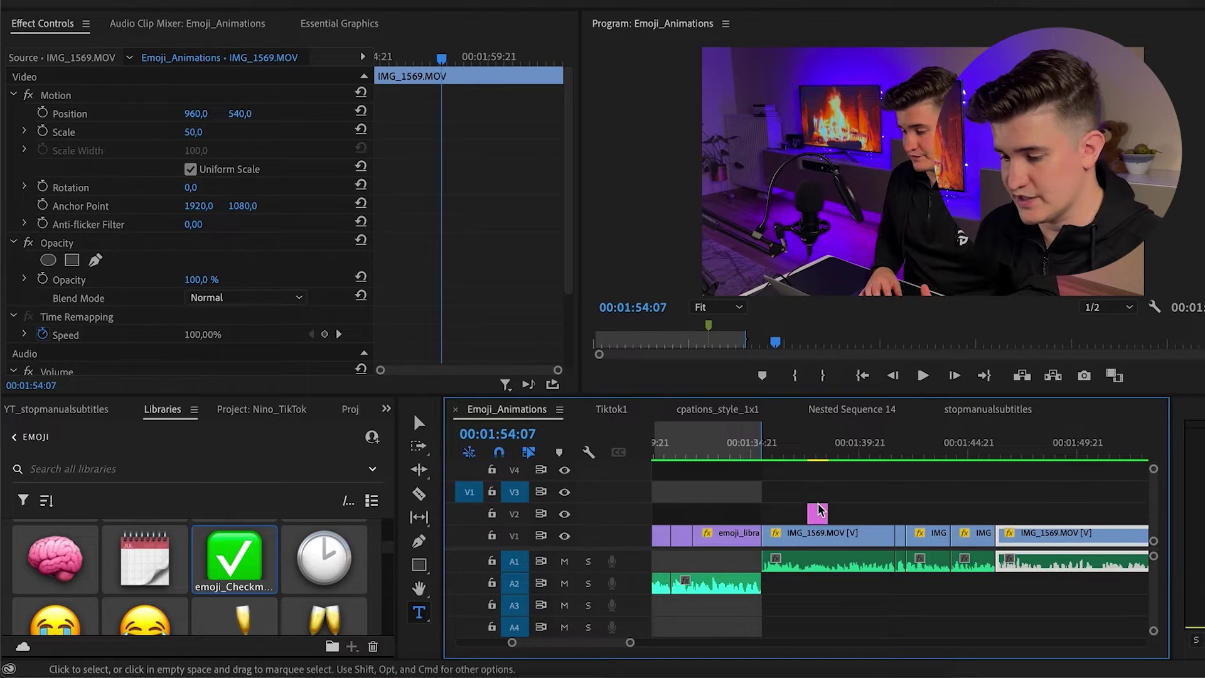
{"action": "left_click", "coordinate": [818, 511]}
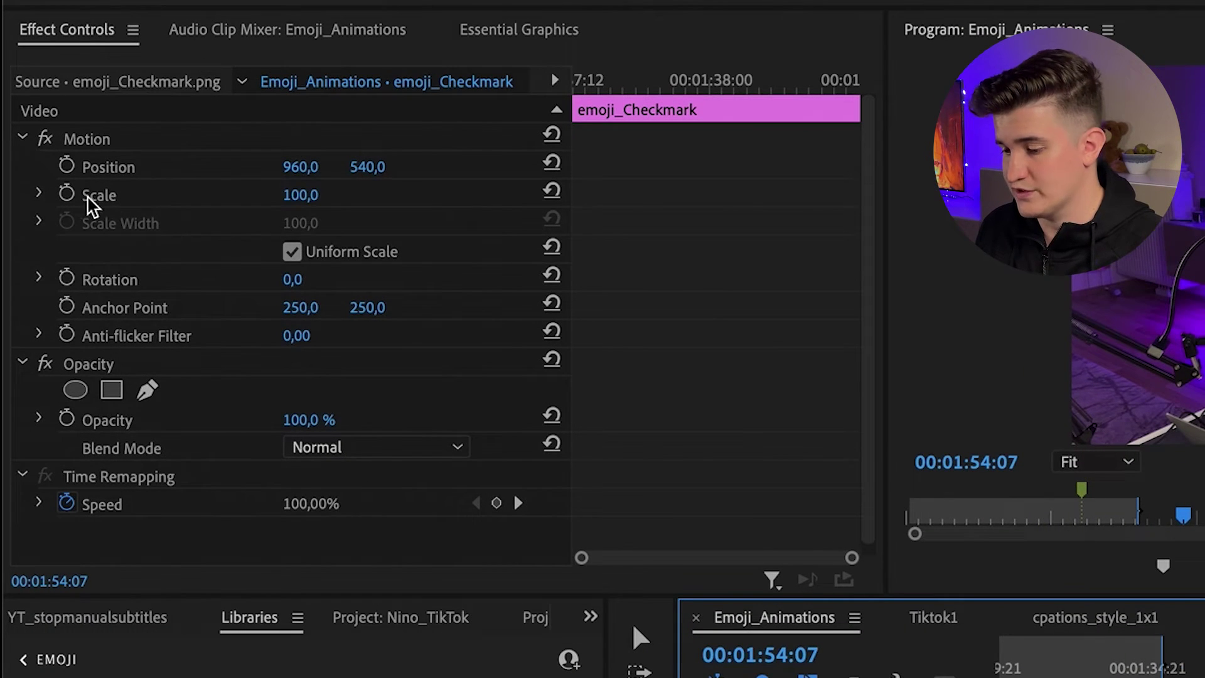
{"action": "left_click", "coordinate": [67, 195]}
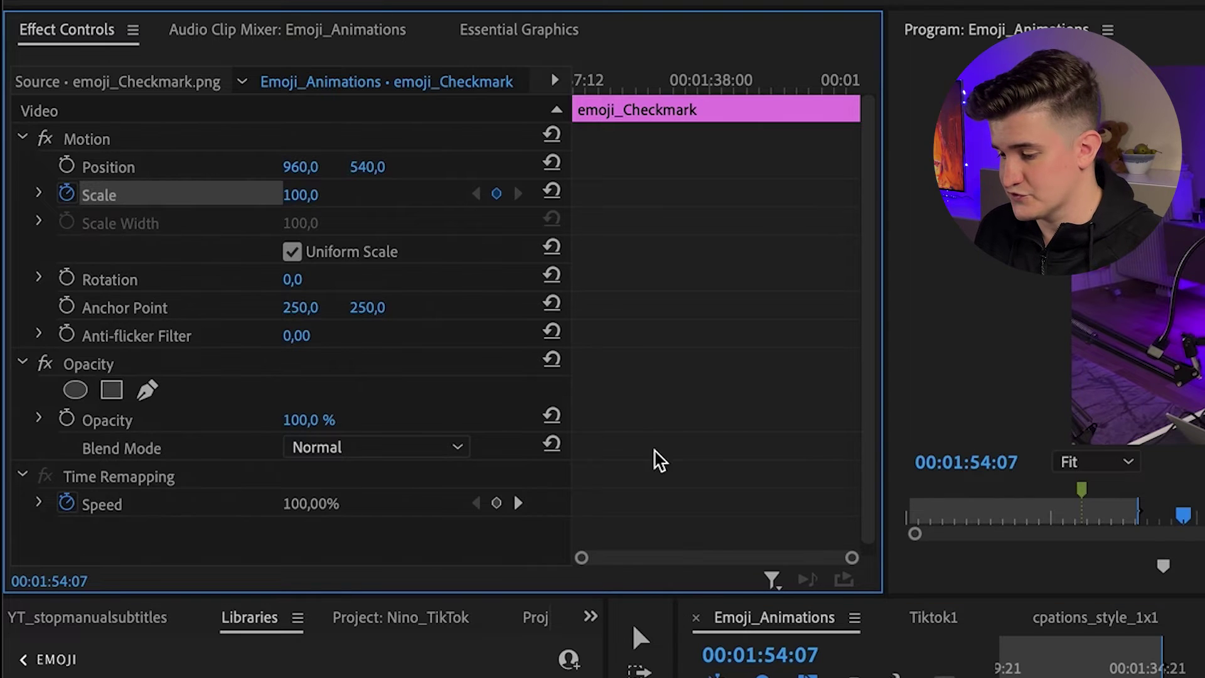
{"action": "key", "text": "Up"}
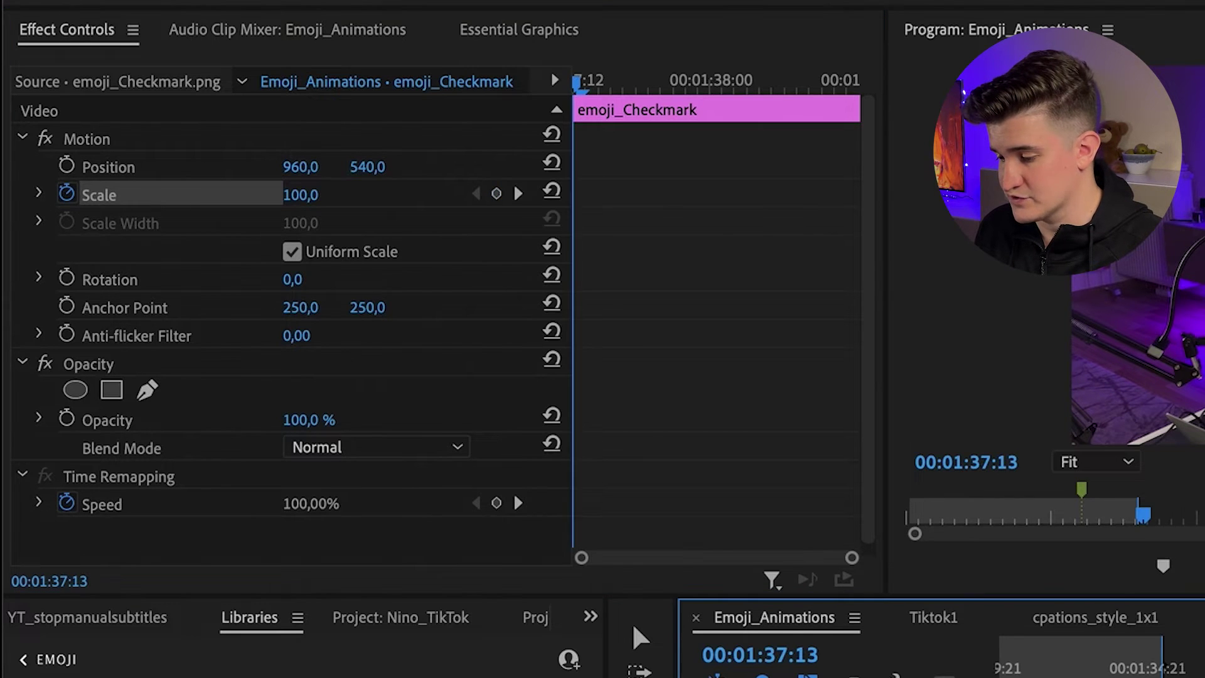
{"action": "left_click", "coordinate": [497, 194]}
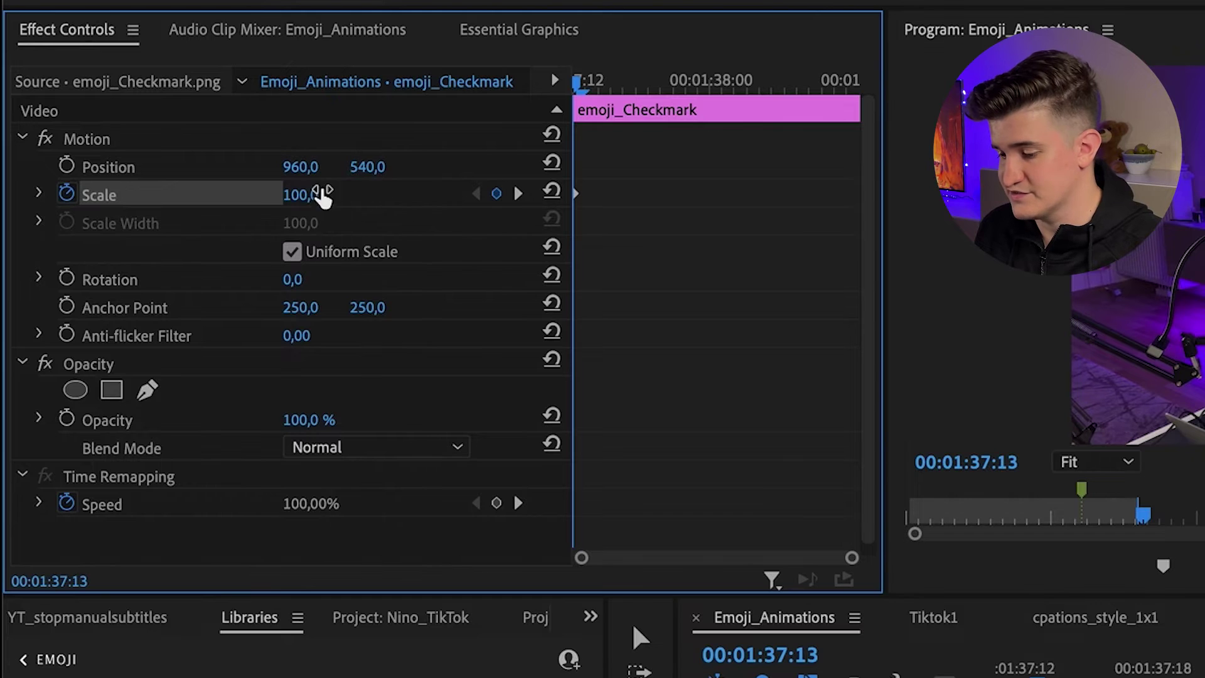
{"action": "type", "text": "0"}
{"action": "key", "text": "Return"}
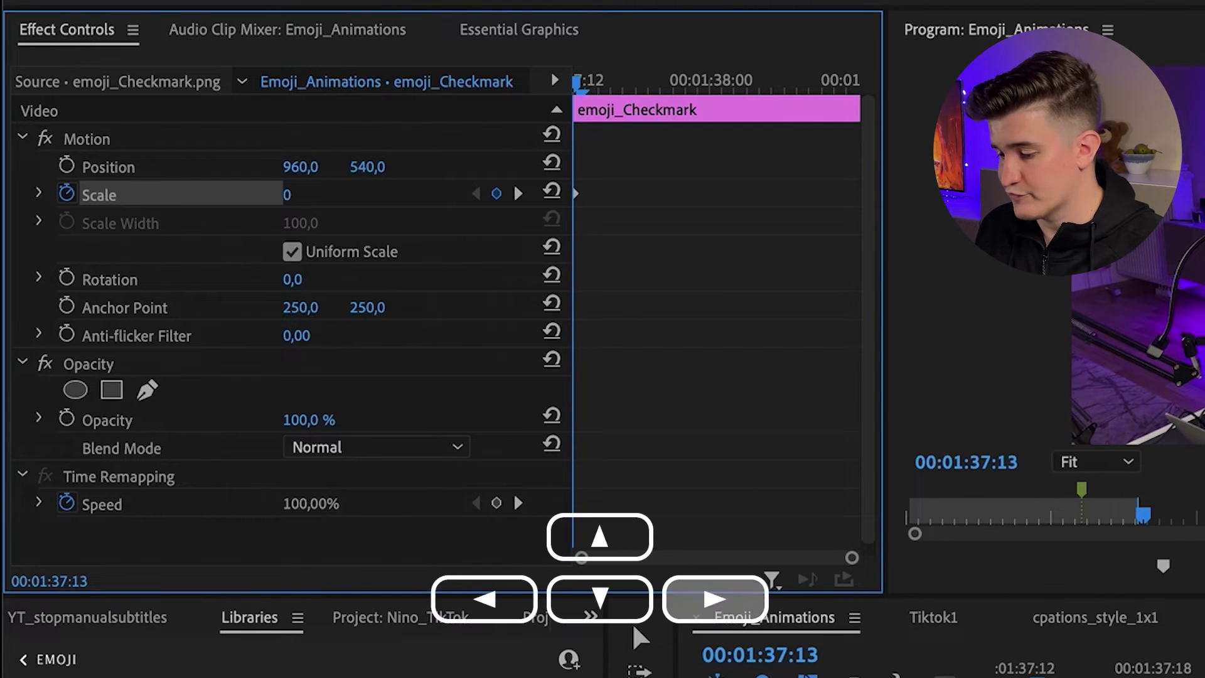
Step forward frame by frame adding Scale keyframes, setting the last one's Scale to 0
{"action": "key", "text": "Right"}
{"action": "key", "text": "Right"}
{"action": "key", "text": "Right"}
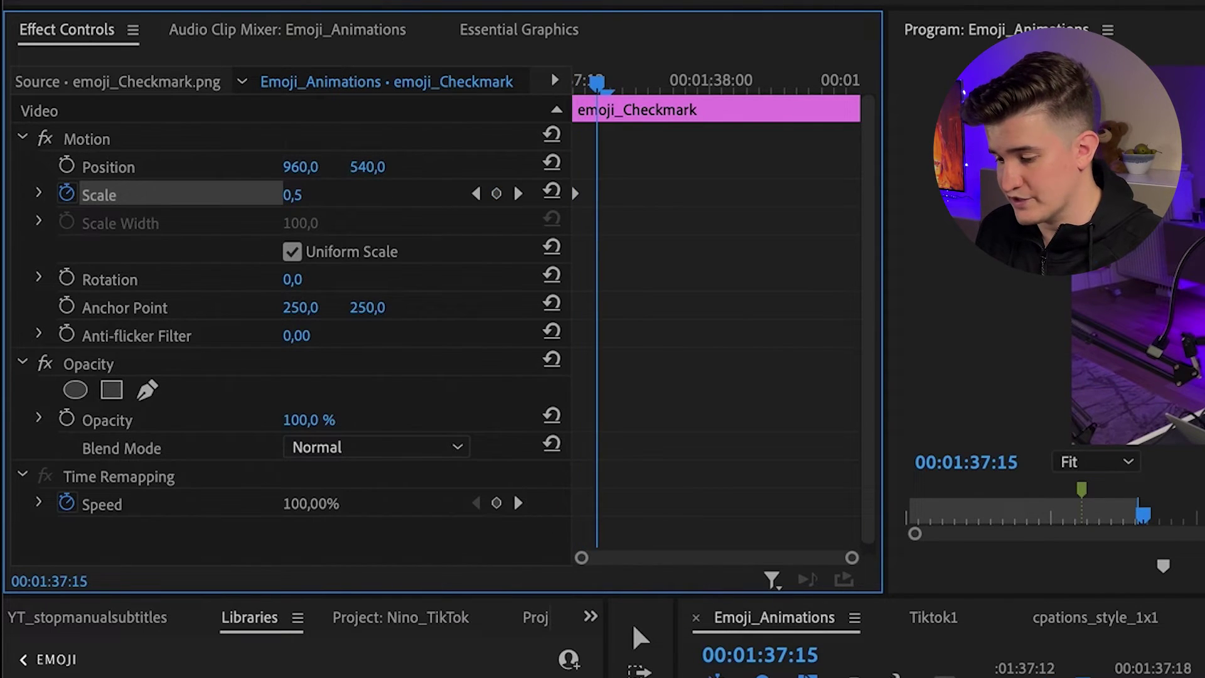
{"action": "key", "text": "Right"}
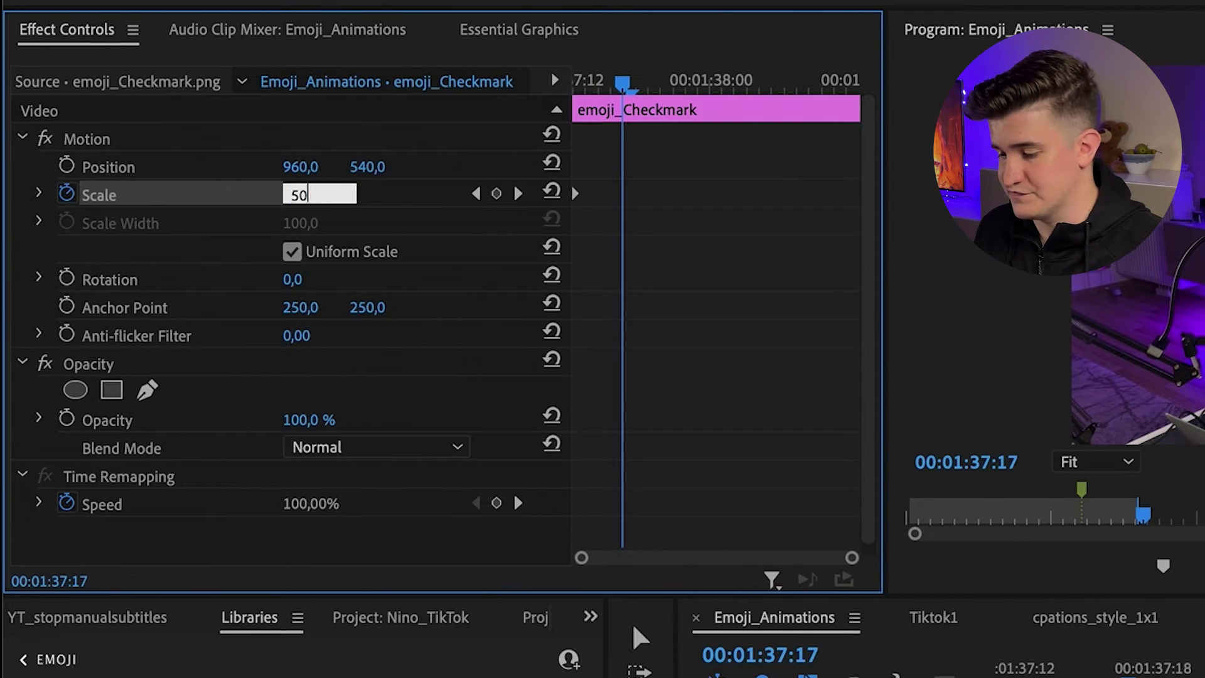
{"action": "key", "text": "Right"}
{"action": "key", "text": "Right"}
{"action": "key", "text": "Right"}
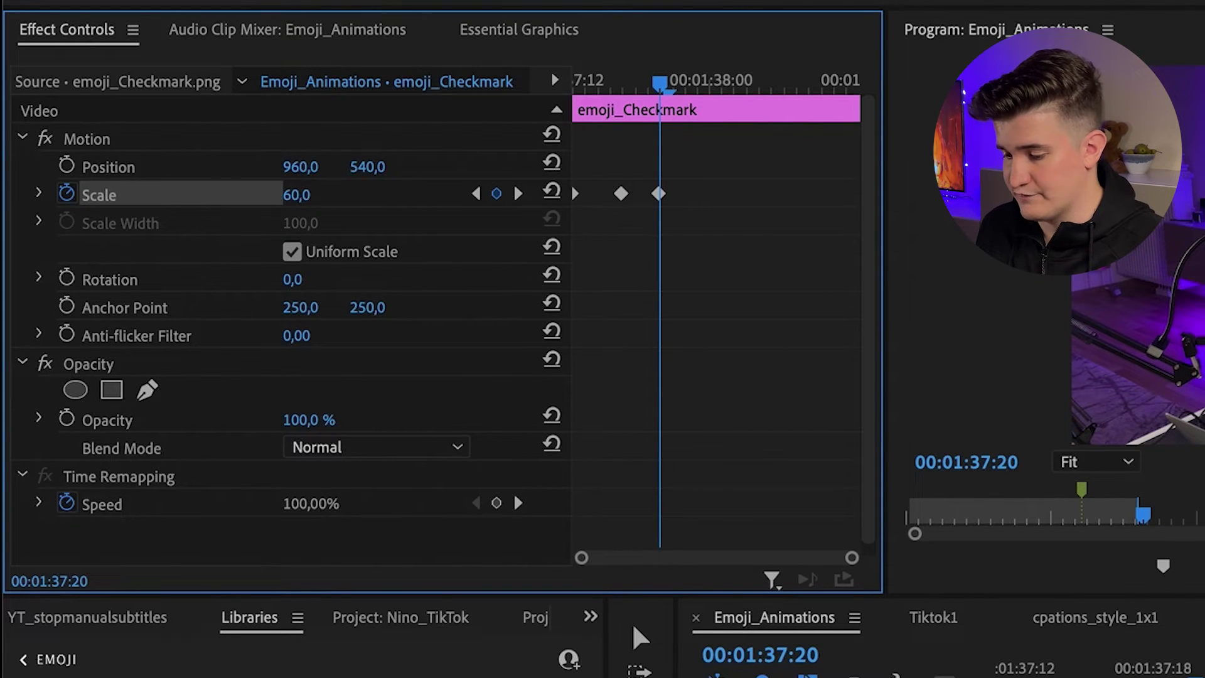
{"action": "key", "text": "Right"}
{"action": "key", "text": "Right"}
{"action": "key", "text": "Right"}
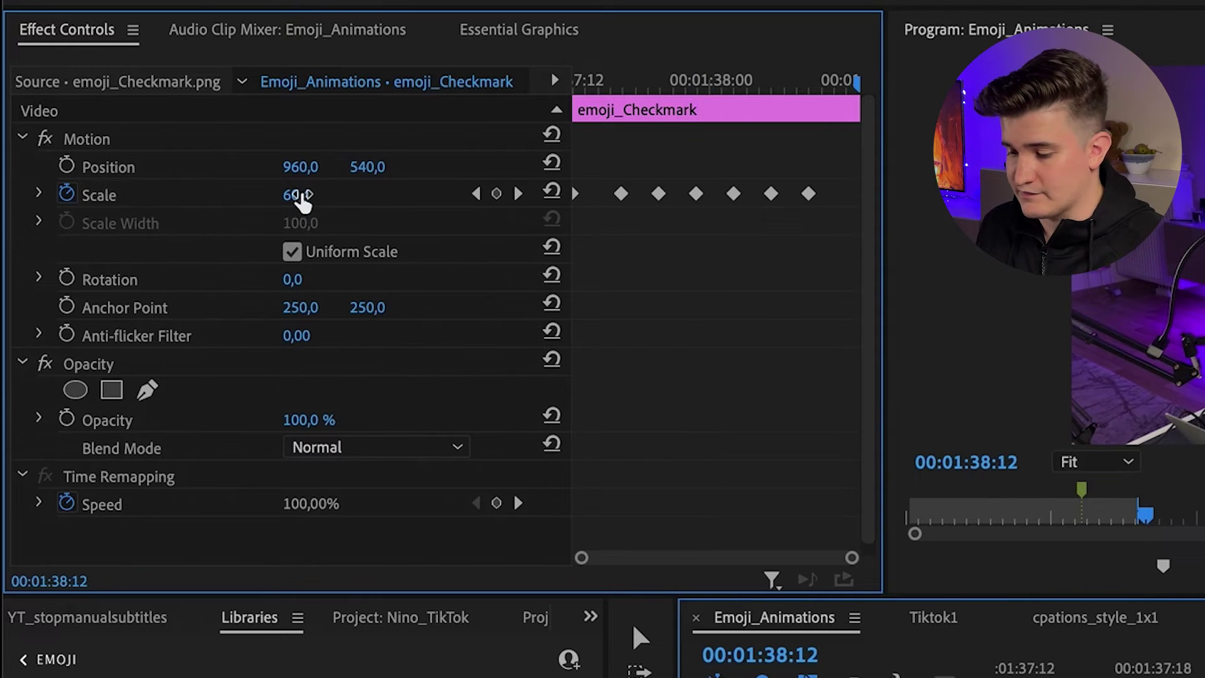
{"action": "left_click", "coordinate": [320, 191]}
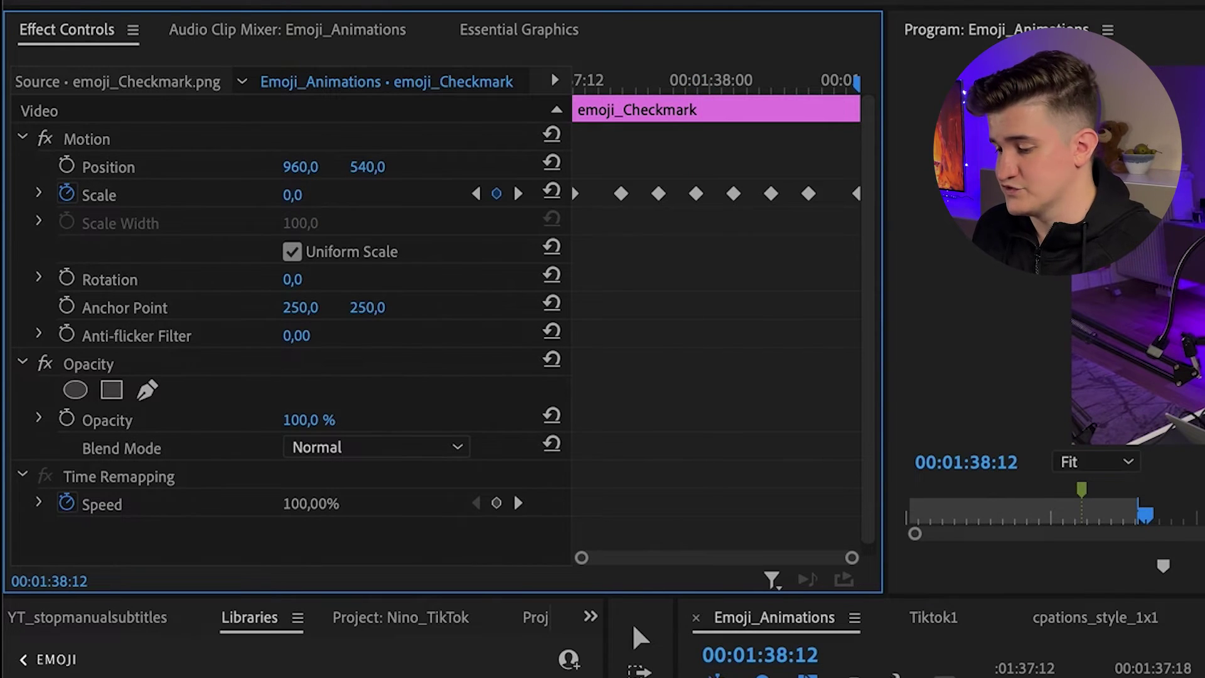
{"action": "key", "text": "Left"}
{"action": "key", "text": "Right"}
{"action": "key", "text": "Right"}
Apply Ease In to the checkmark's Scale keyframes and Ease Out to the last, then render In to Out
{"action": "left_click_drag", "start_coordinate": [818, 169], "coordinate": [675, 178]}
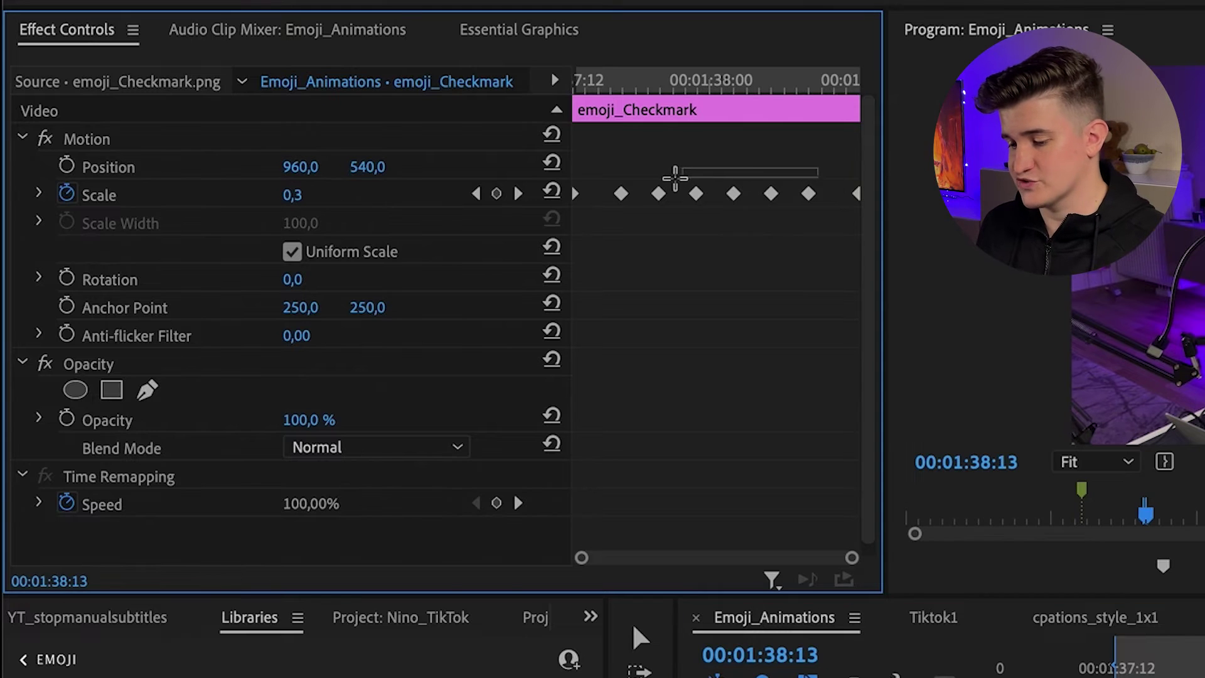
{"action": "right_click", "coordinate": [620, 196]}
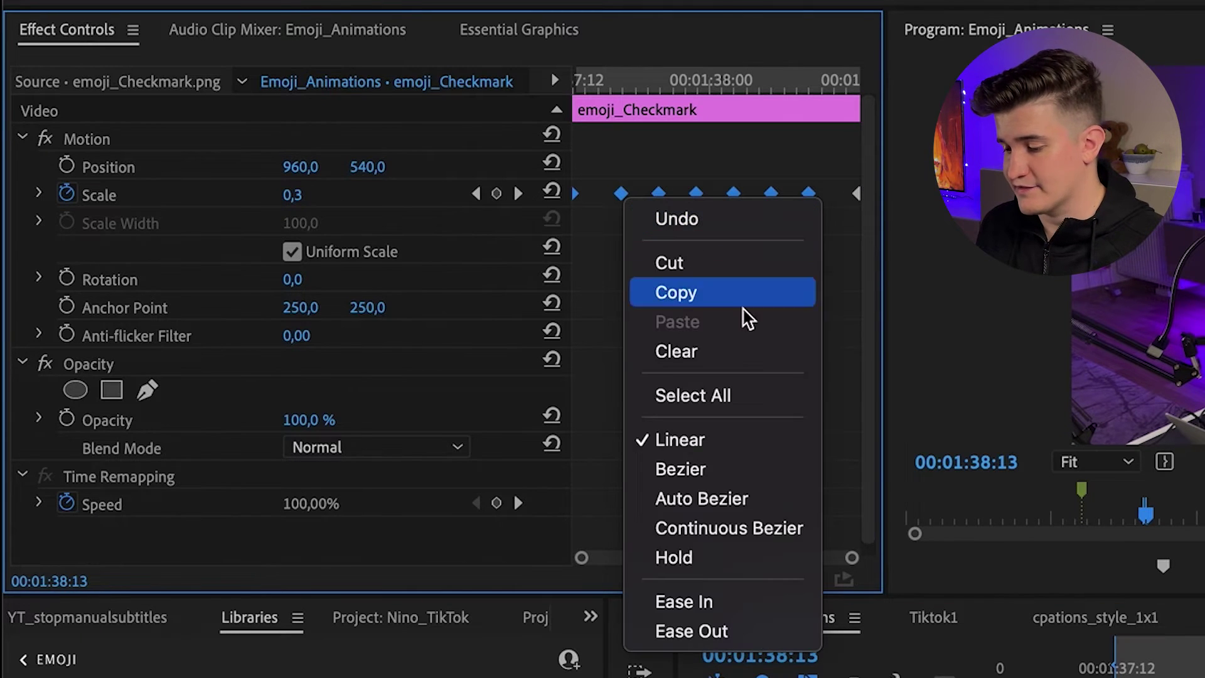
{"action": "left_click", "coordinate": [735, 604]}
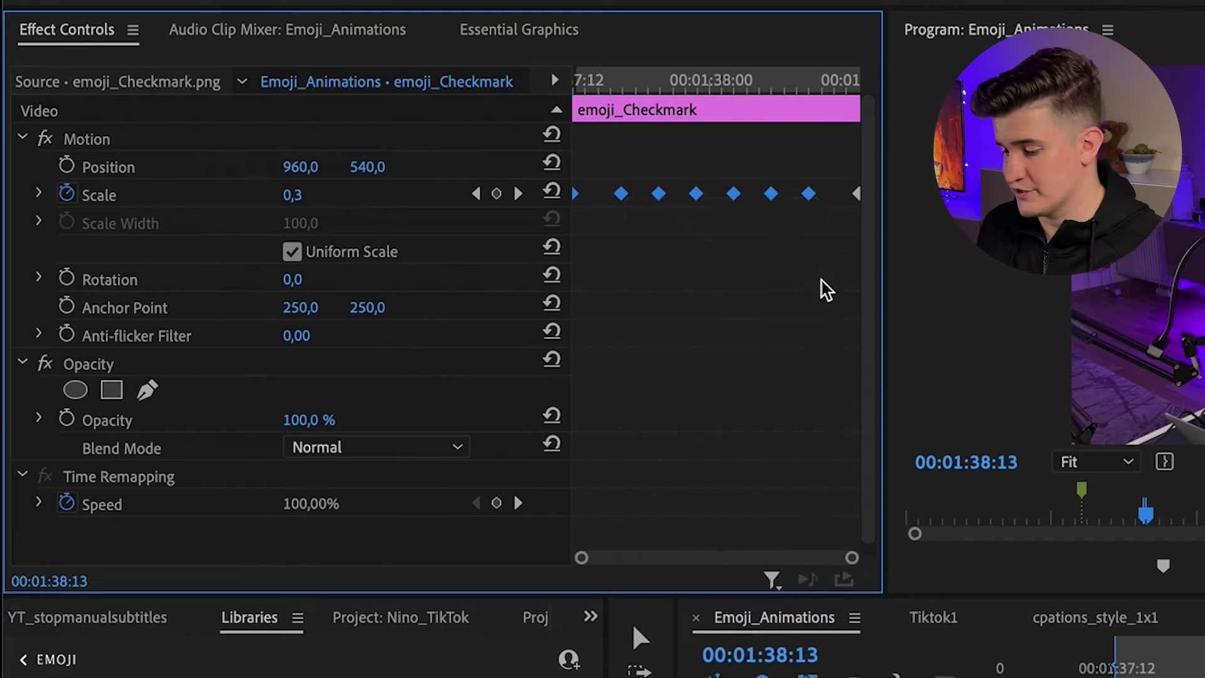
{"action": "right_click", "coordinate": [859, 197]}
{"action": "left_click", "coordinate": [916, 632]}
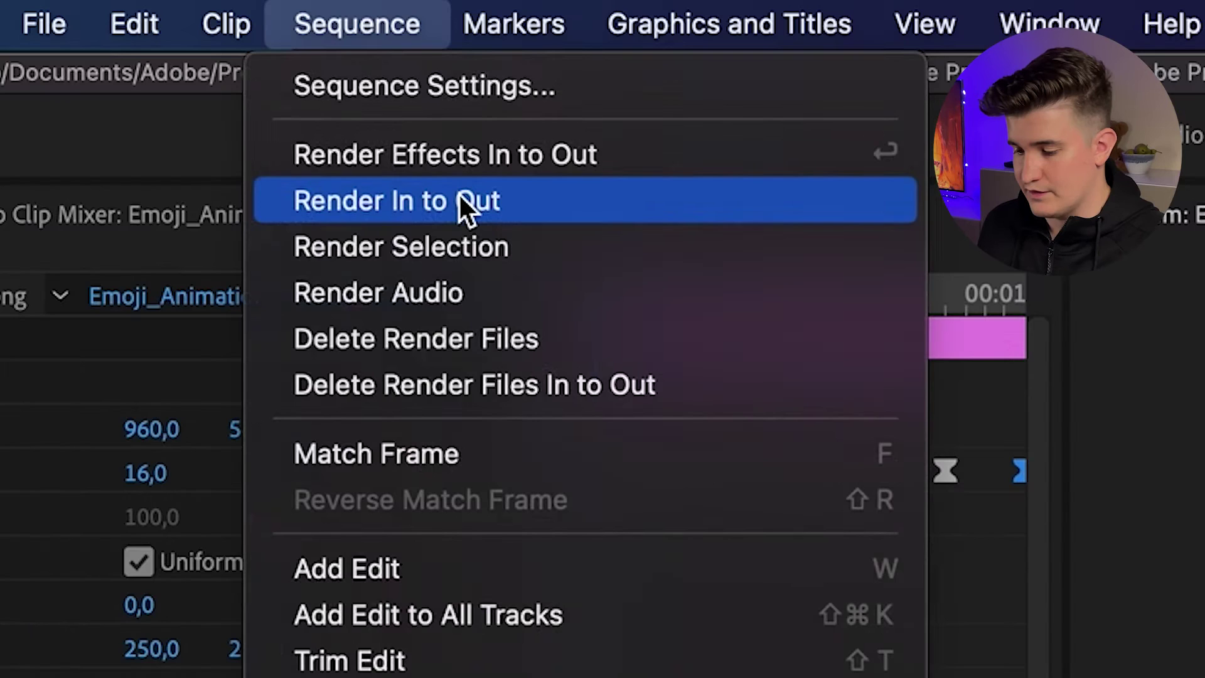
{"action": "left_click", "coordinate": [462, 202]}
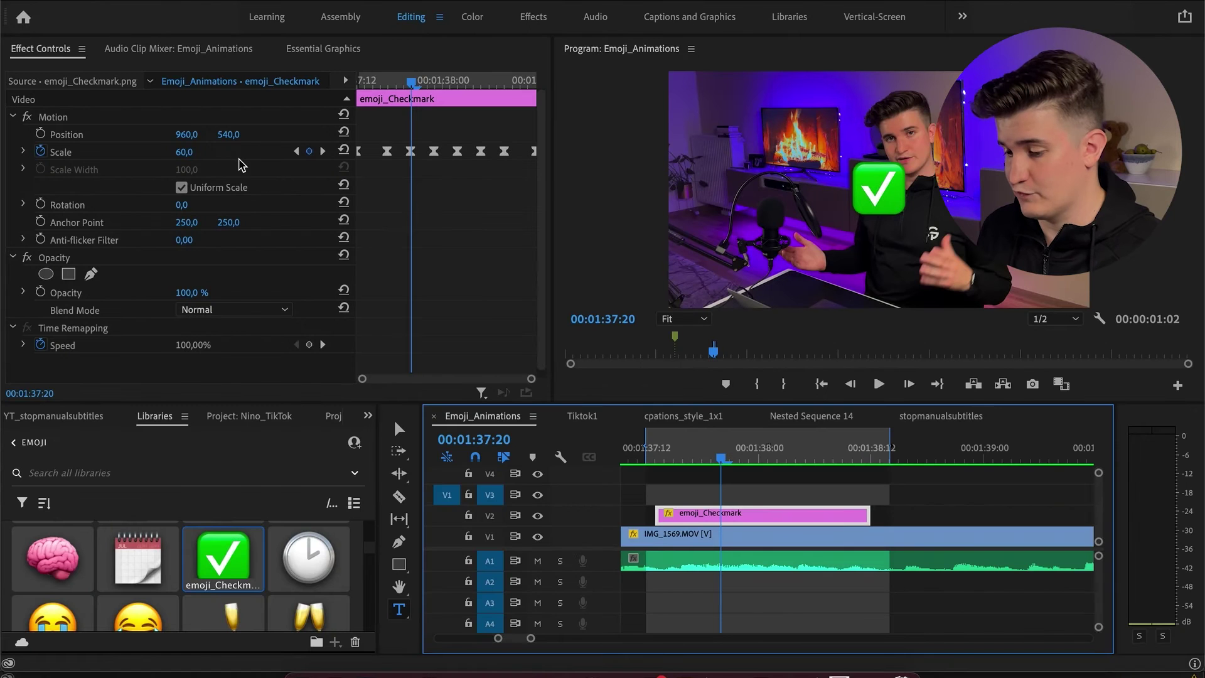
Scrub Position X to slide the checkmark emoji left, beside the presenter
{"action": "left_click_drag", "start_coordinate": [186, 134], "coordinate": [75, 134]}
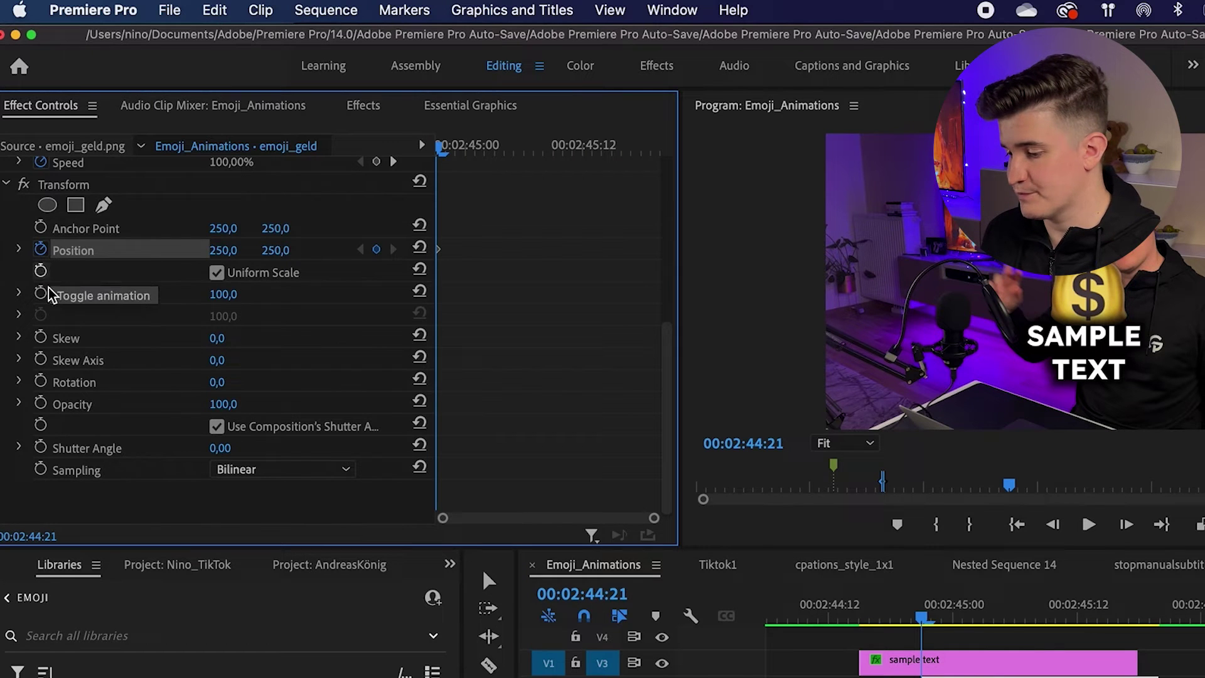
Enable Scale and Rotation keyframing on the money-bag emoji, shrinking it to 50 and repositioning it
{"action": "left_click", "coordinate": [41, 293]}
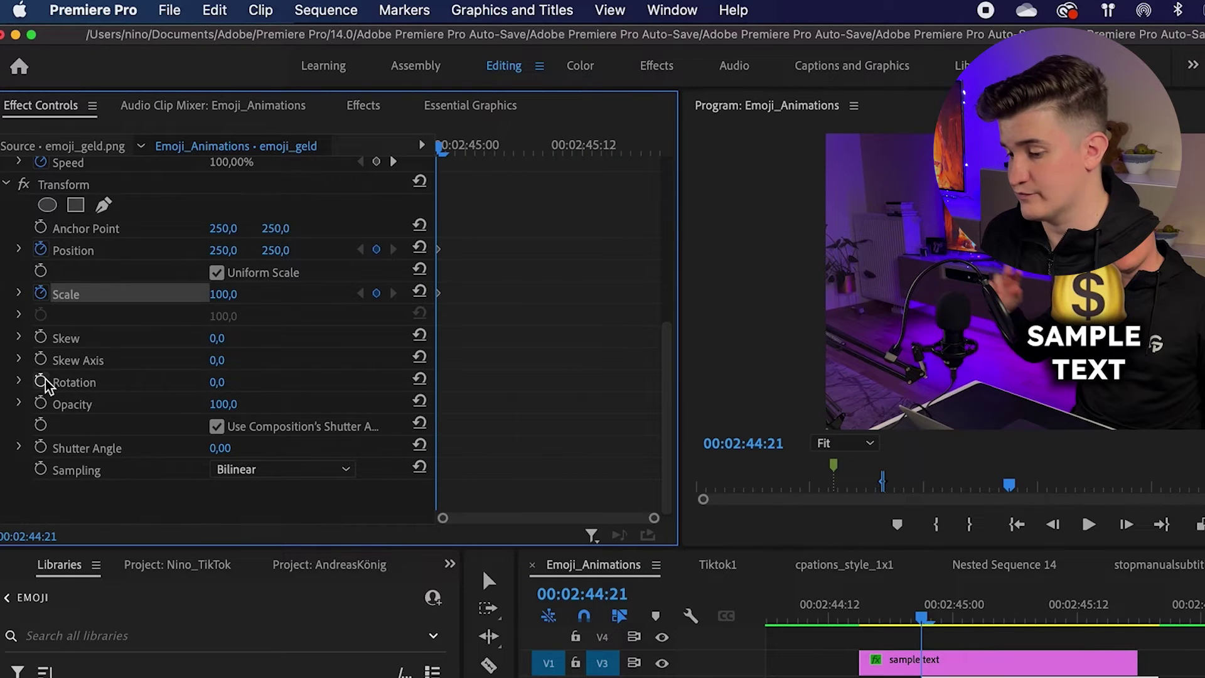
{"action": "left_click", "coordinate": [41, 381]}
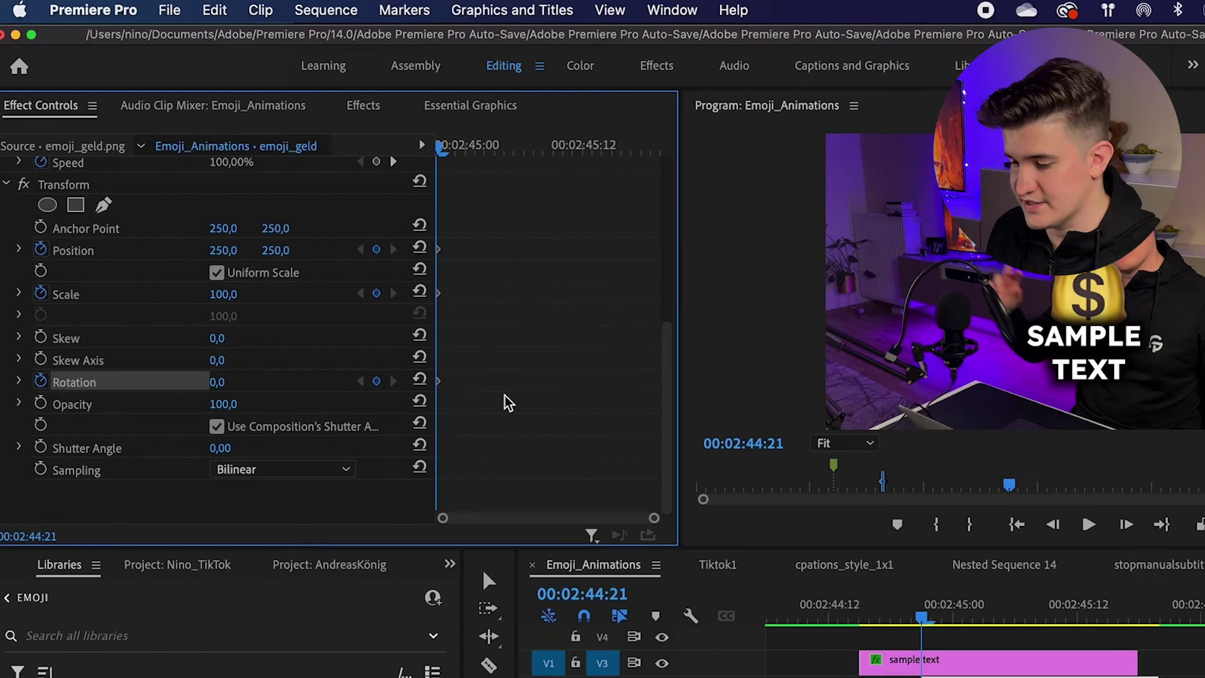
{"action": "key", "text": "Right"}
{"action": "key", "text": "Right"}
{"action": "key", "text": "Right"}
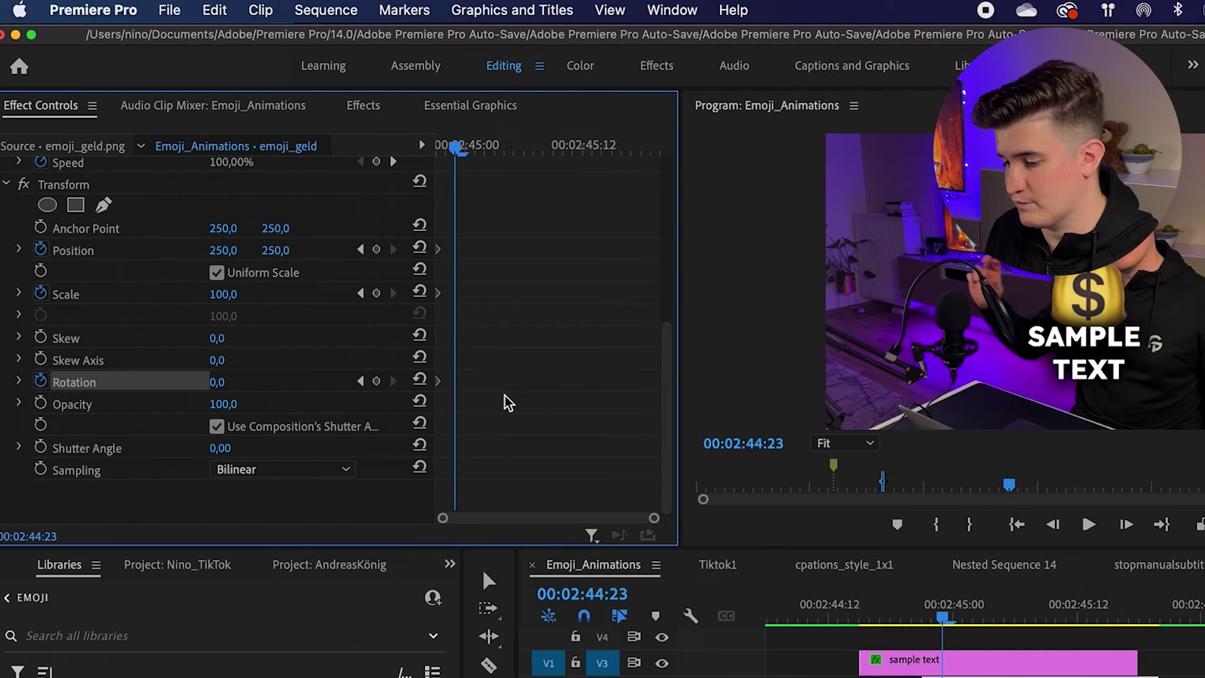
{"action": "key", "text": "Right"}
{"action": "key", "text": "Right"}
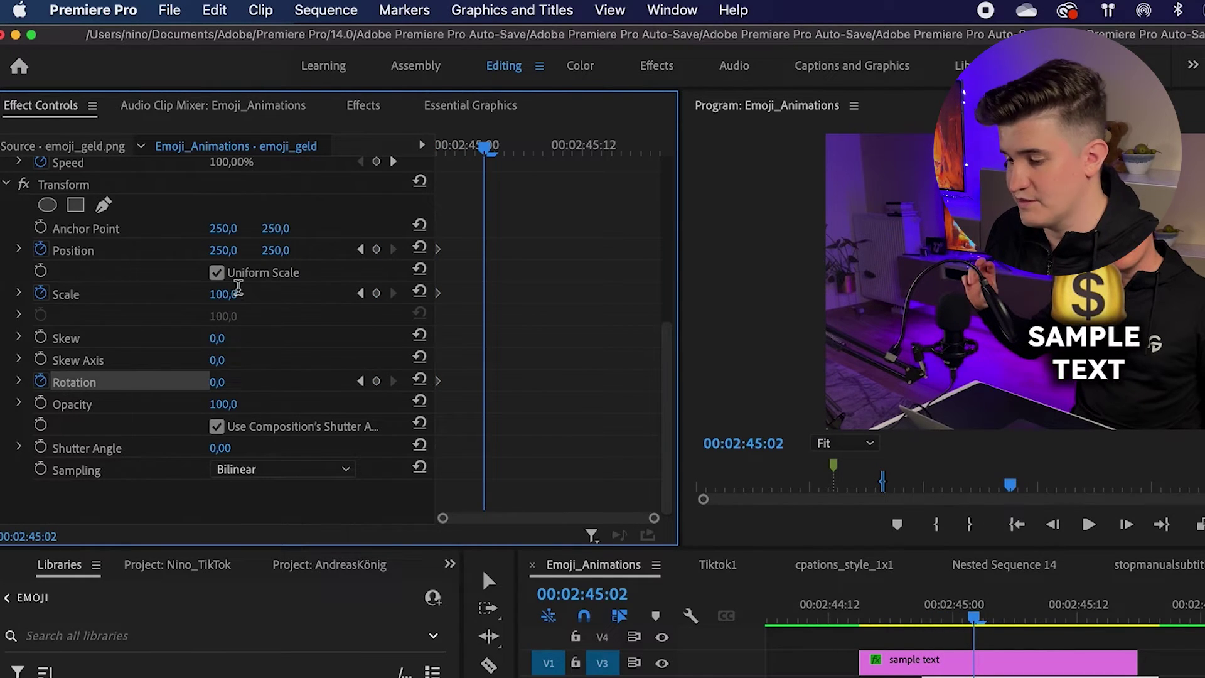
{"action": "key", "text": "Return"}
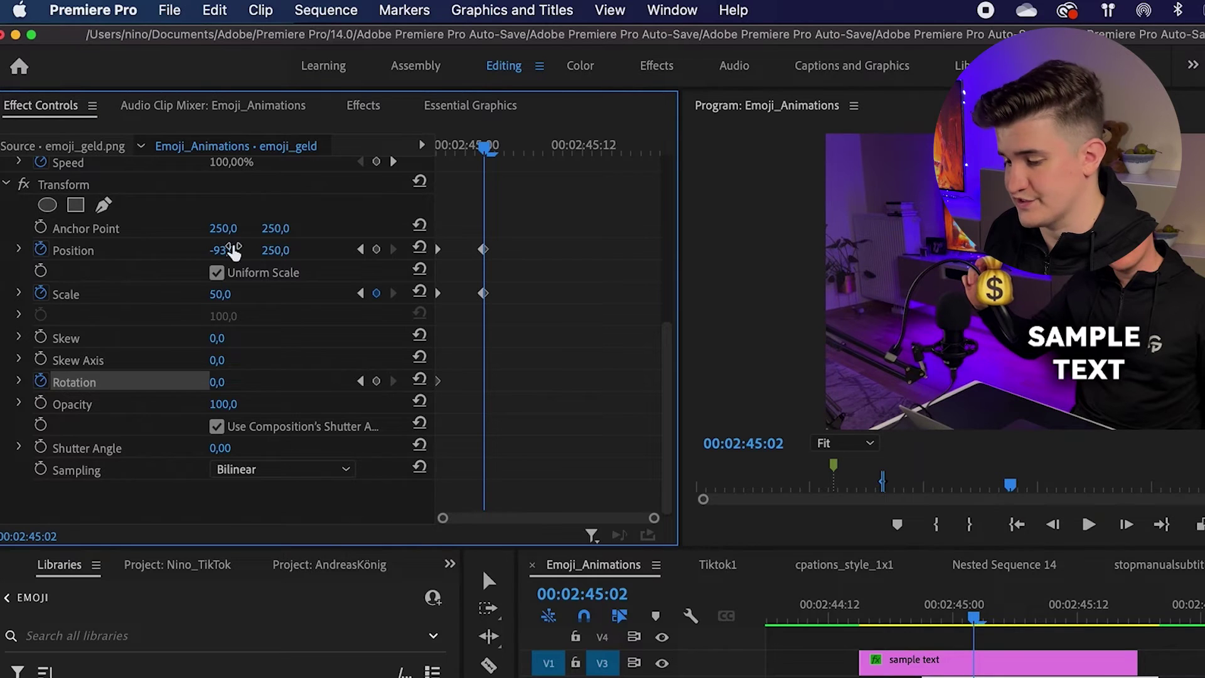
{"action": "left_click_drag", "start_coordinate": [273, 253], "coordinate": [313, 251]}
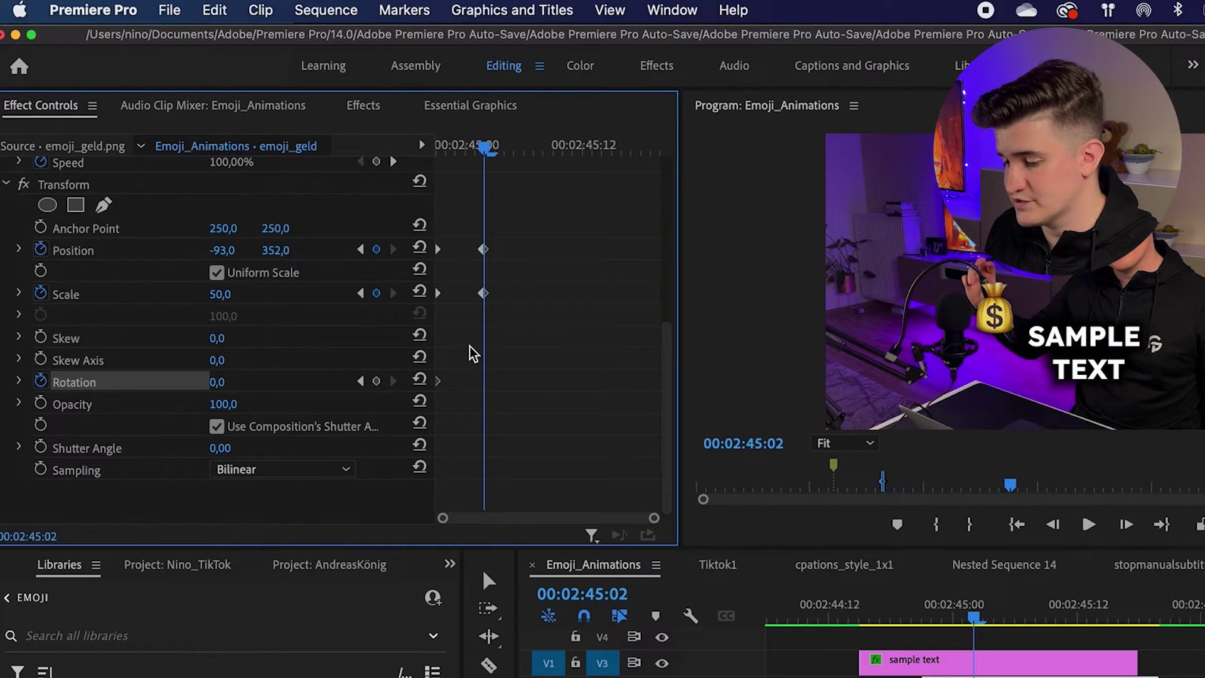
Add a Rotation keyframe tilting the money-bag emoji to -10 degrees
{"action": "left_click", "coordinate": [376, 383]}
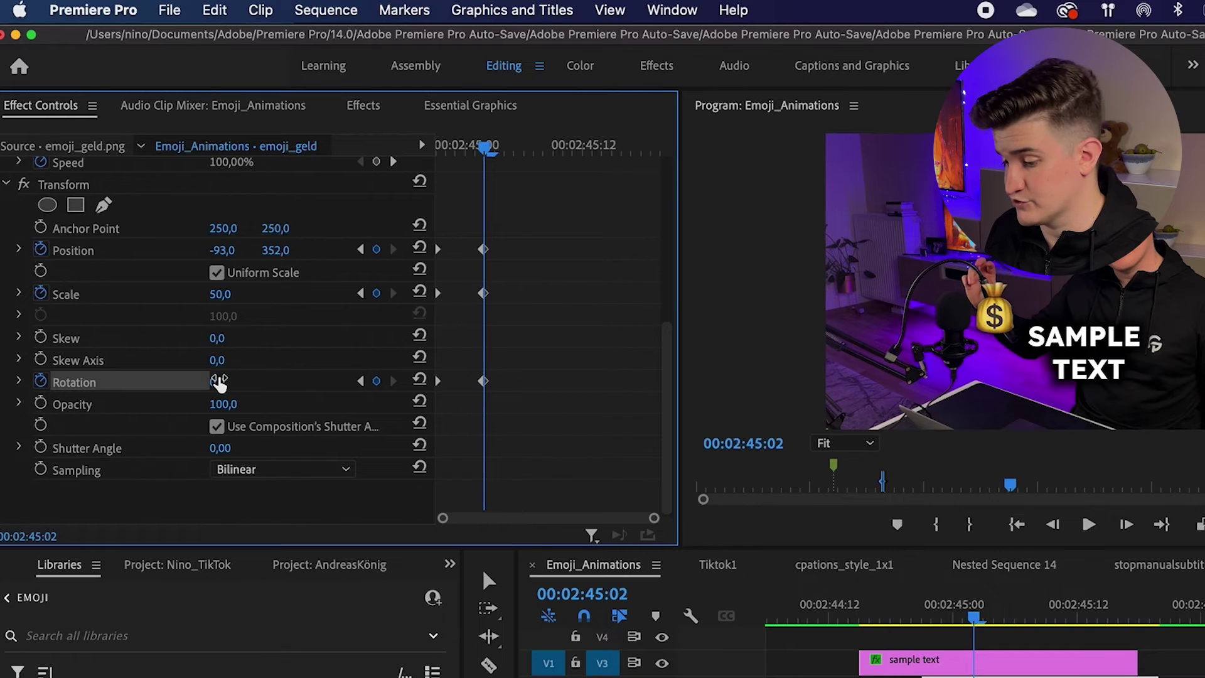
{"action": "key", "text": "Return"}
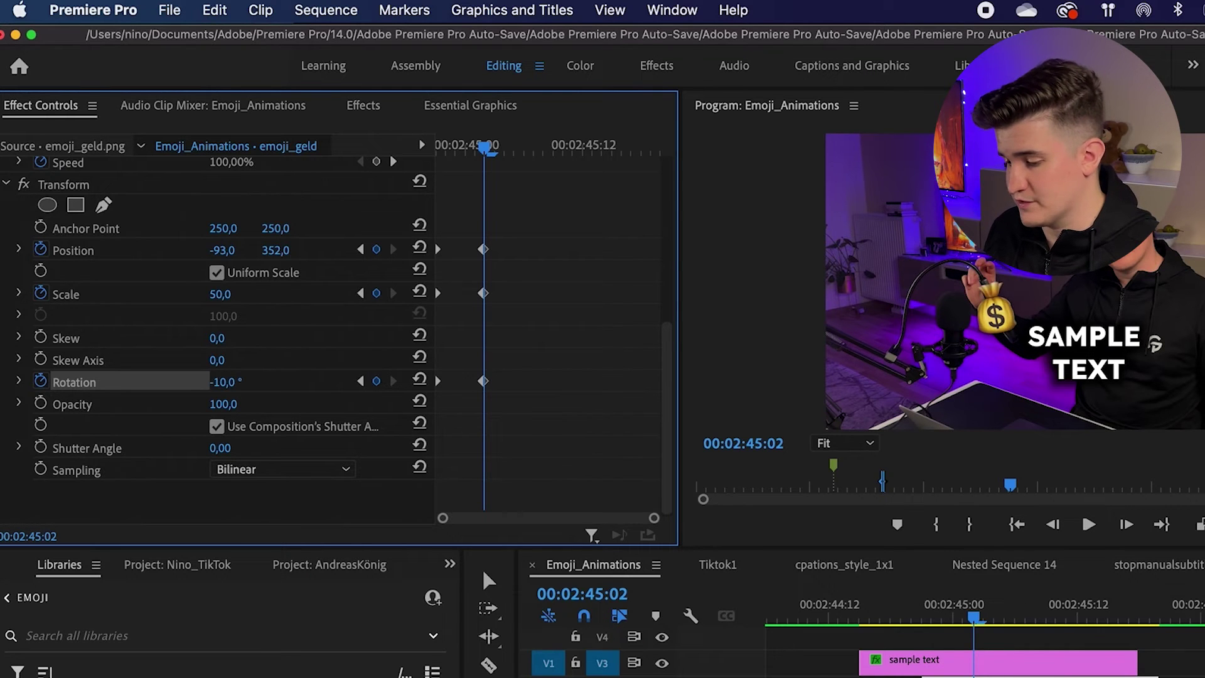
{"action": "key", "text": "Right"}
{"action": "key", "text": "Right"}
{"action": "key", "text": "Right"}
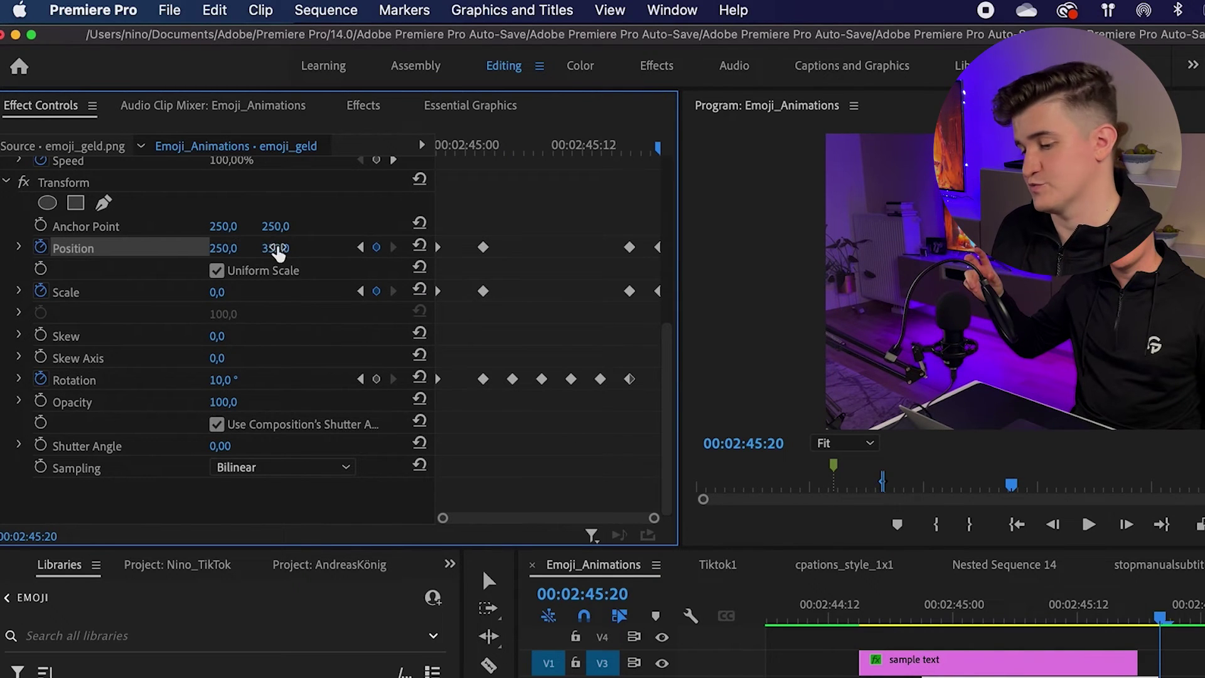
Set the money-bag emoji's Position Y to 520 and marquee-select all its keyframes for interpolation options
{"action": "type", "text": "20"}
{"action": "left_click_drag", "start_coordinate": [656, 408], "coordinate": [423, 236]}
{"action": "right_click", "coordinate": [482, 246]}
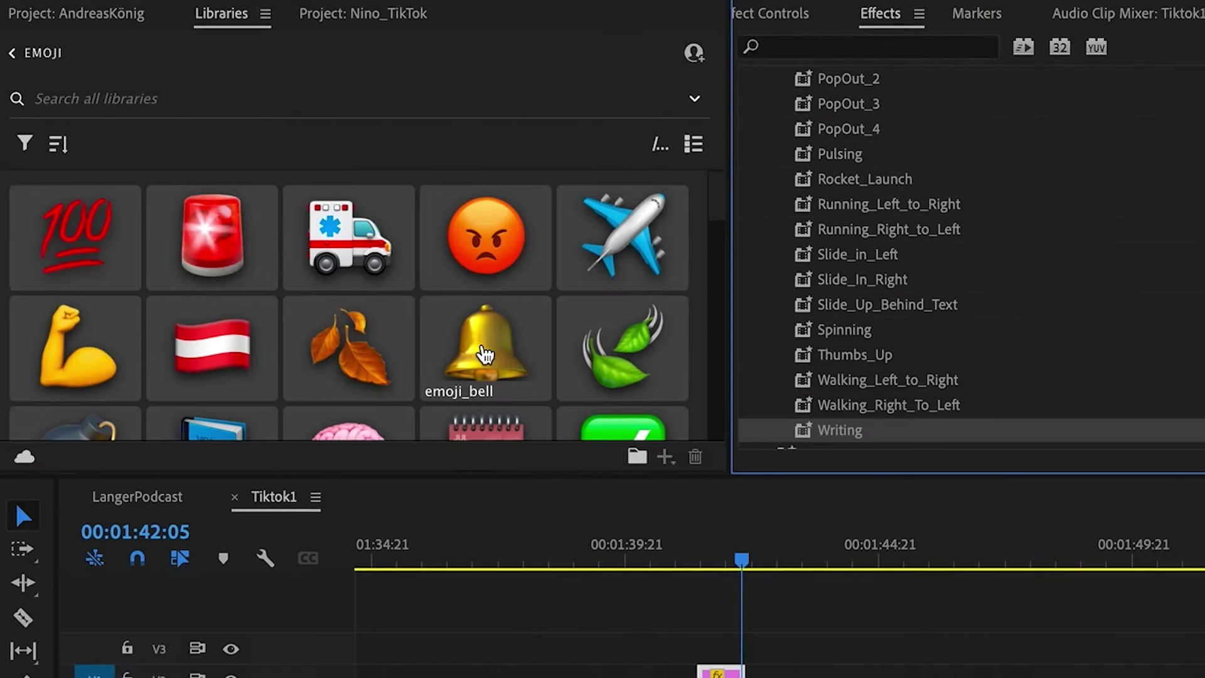
Put emoji_bell on V2 in Tiktok1, apply the Bell_ringing preset to it, and play it back
{"action": "left_click_drag", "start_coordinate": [810, 426], "coordinate": [802, 657]}
{"action": "left_click_drag", "start_coordinate": [687, 521], "coordinate": [669, 537]}
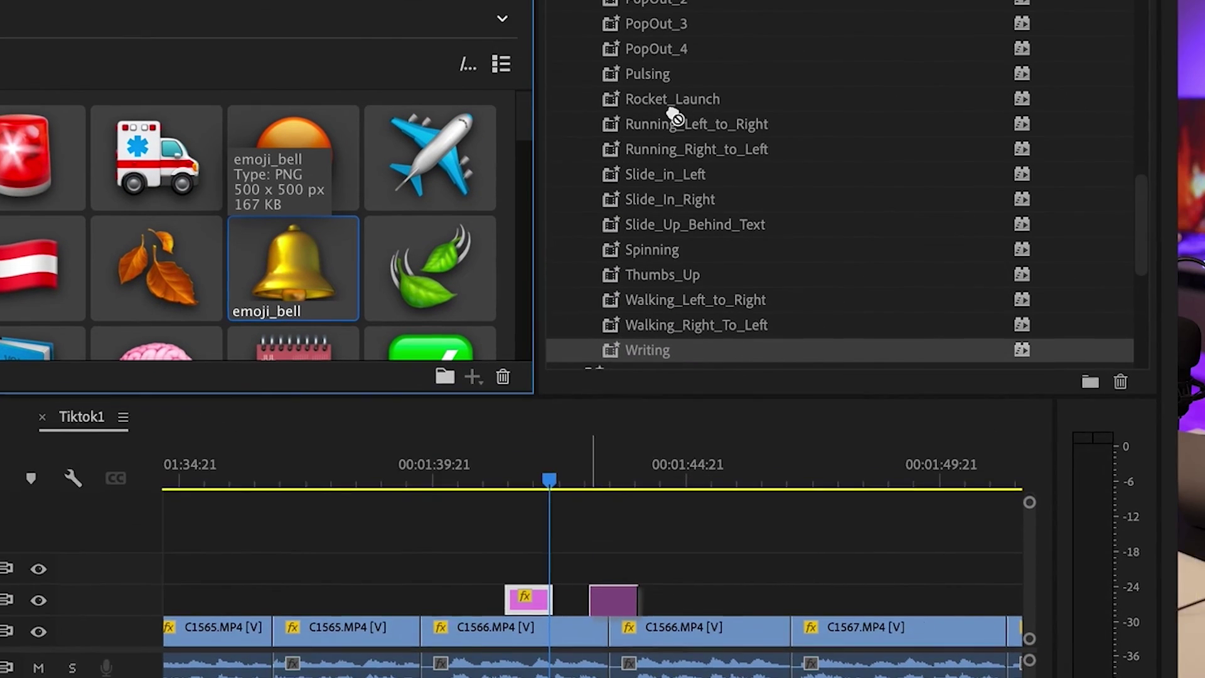
{"action": "scroll", "coordinate": [732, 32], "scroll_direction": "up", "scroll_amount": 3}
{"action": "scroll", "coordinate": [613, 189], "scroll_direction": "up", "scroll_amount": 3}
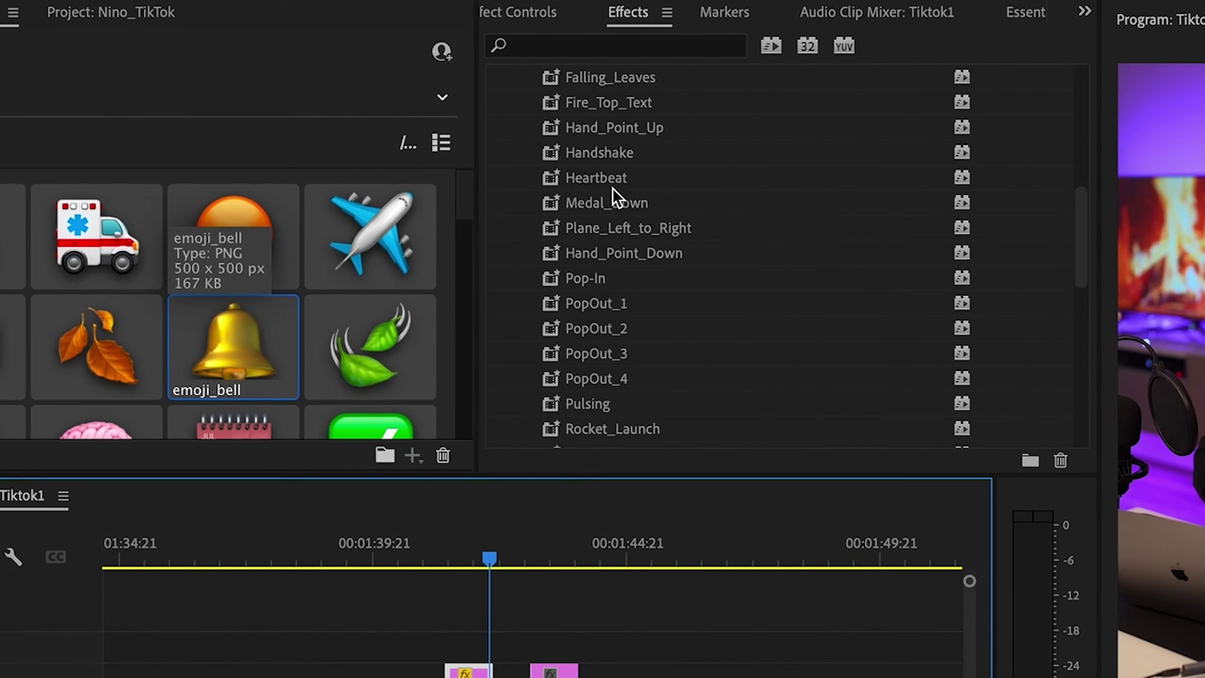
{"action": "left_click", "coordinate": [584, 78]}
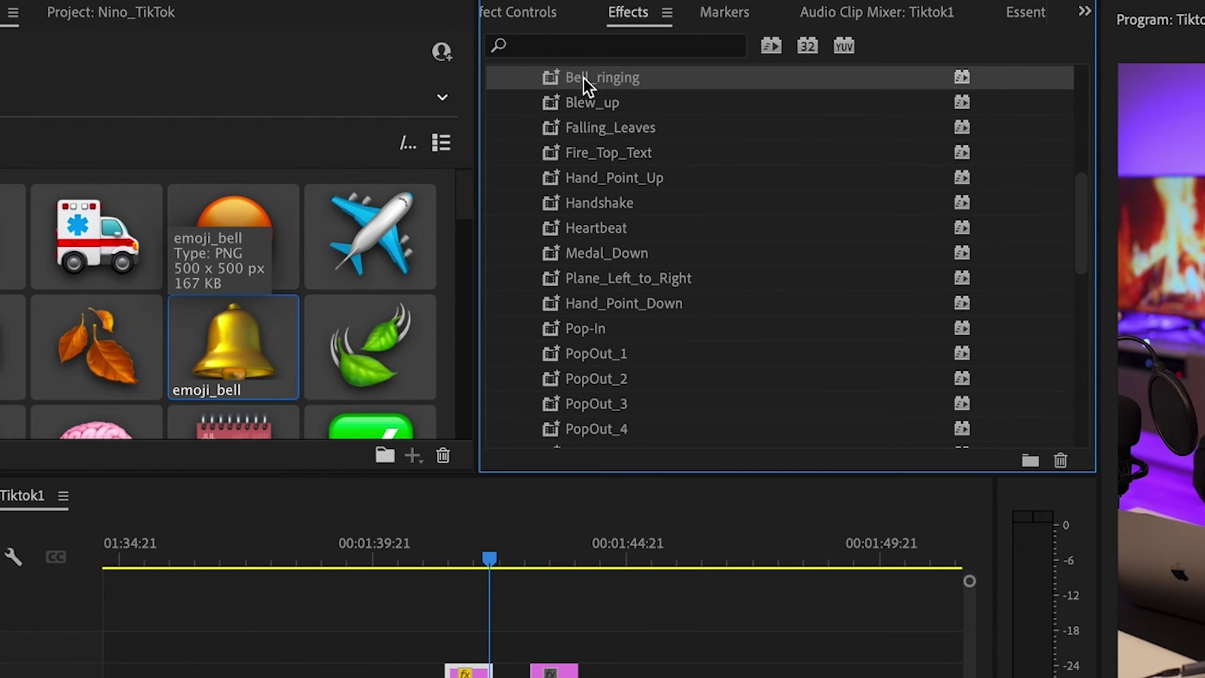
{"action": "left_click_drag", "start_coordinate": [583, 78], "coordinate": [552, 675]}
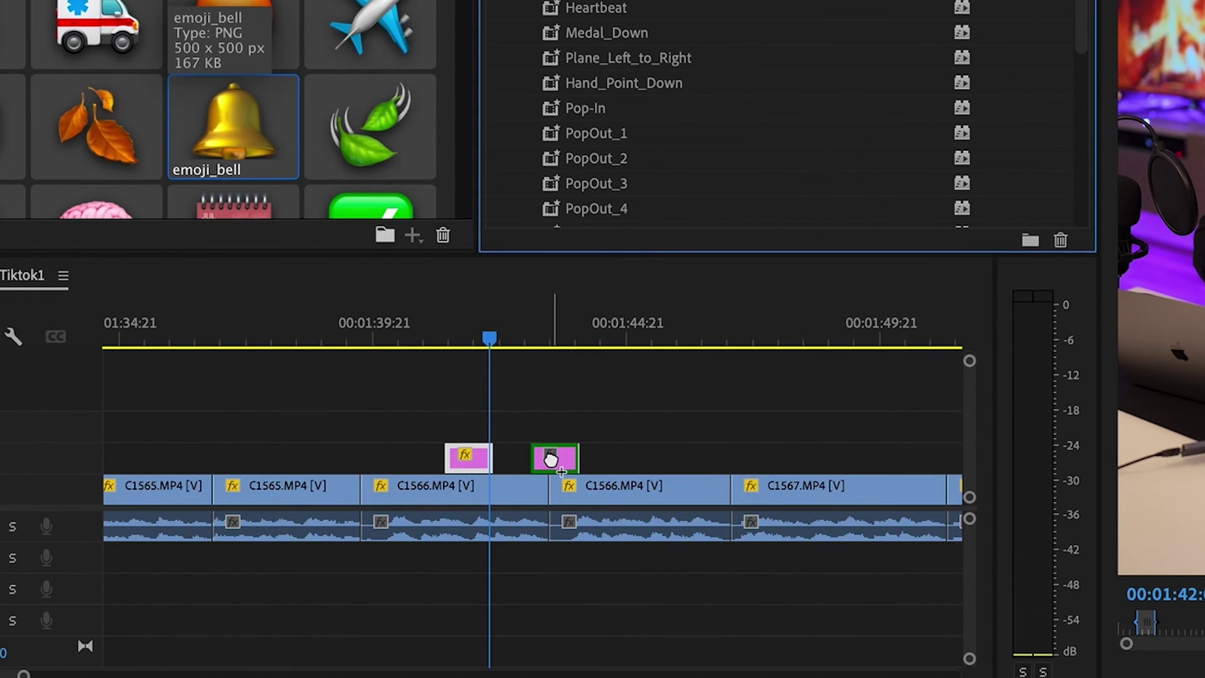
{"action": "left_click", "coordinate": [529, 344]}
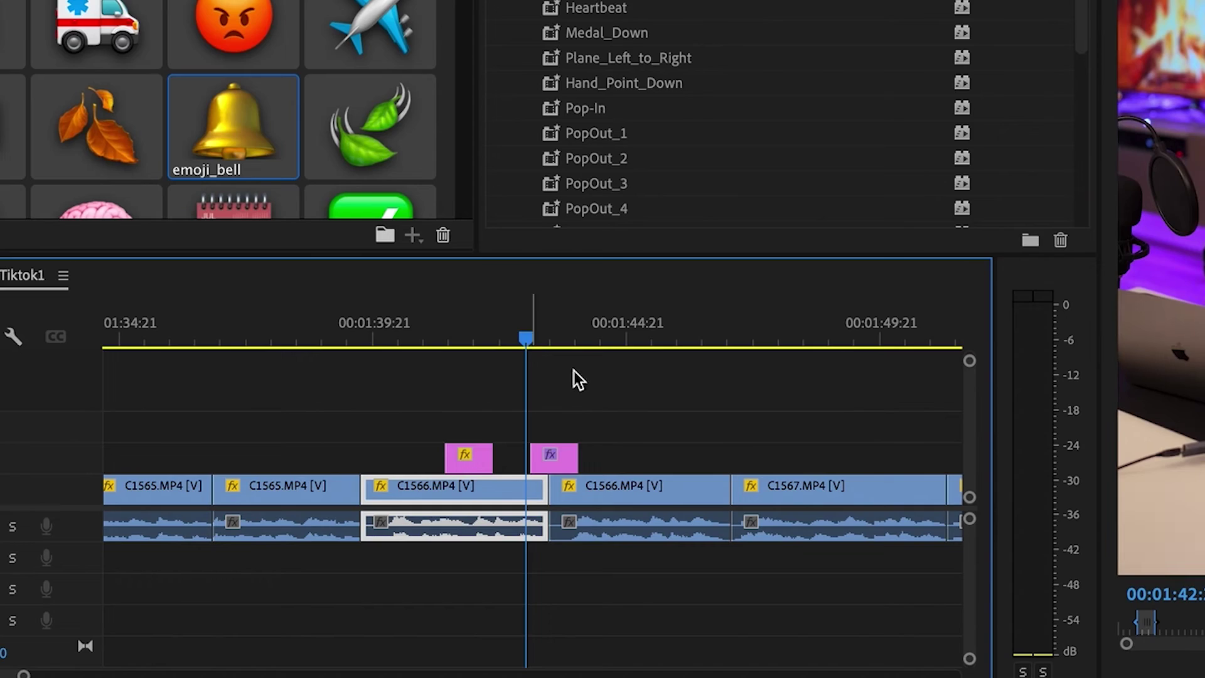
{"action": "key", "text": "space"}
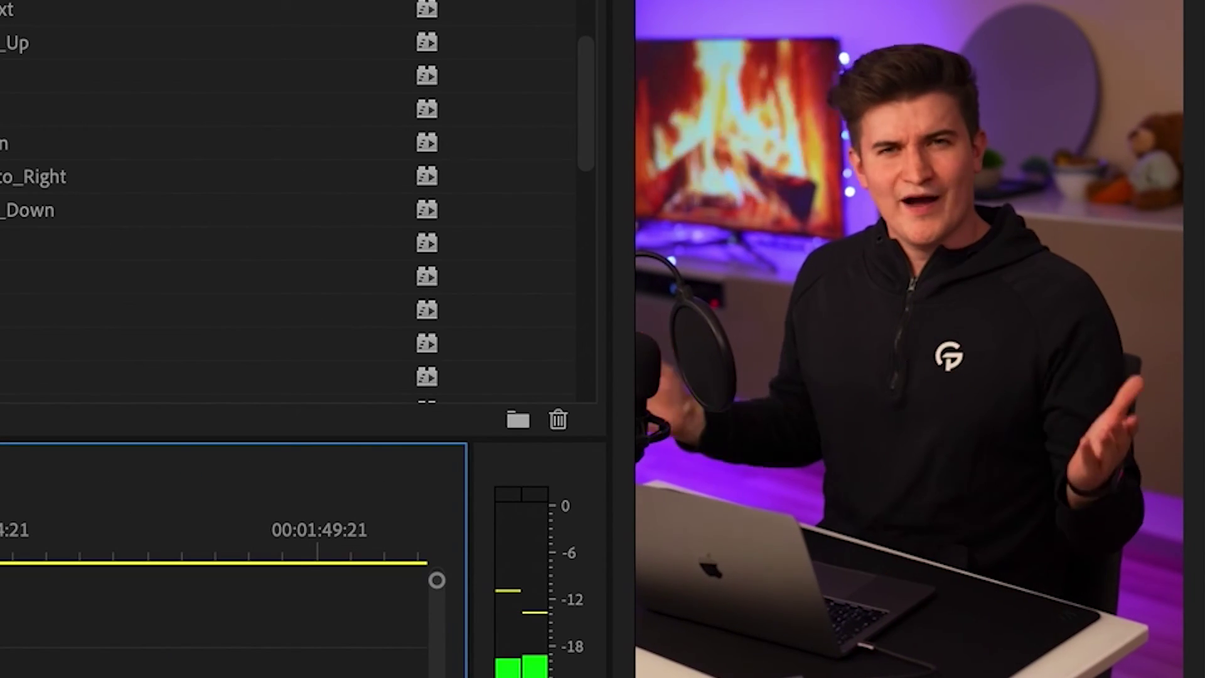